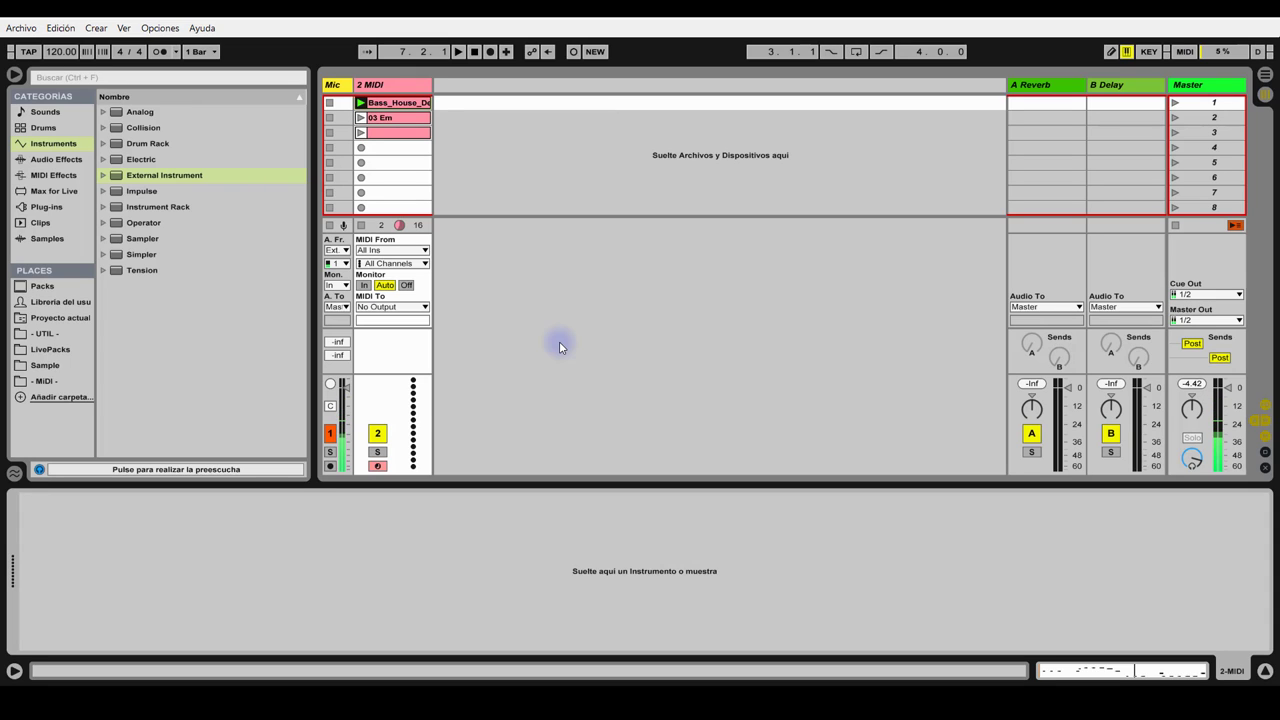
- Open the MIDI preferences and check that track, sync and remote are enabled for the UCX Midi Port 1 and Blofeld outputs
click(159, 28)
click(188, 391)
drag(650, 117, 768, 147)
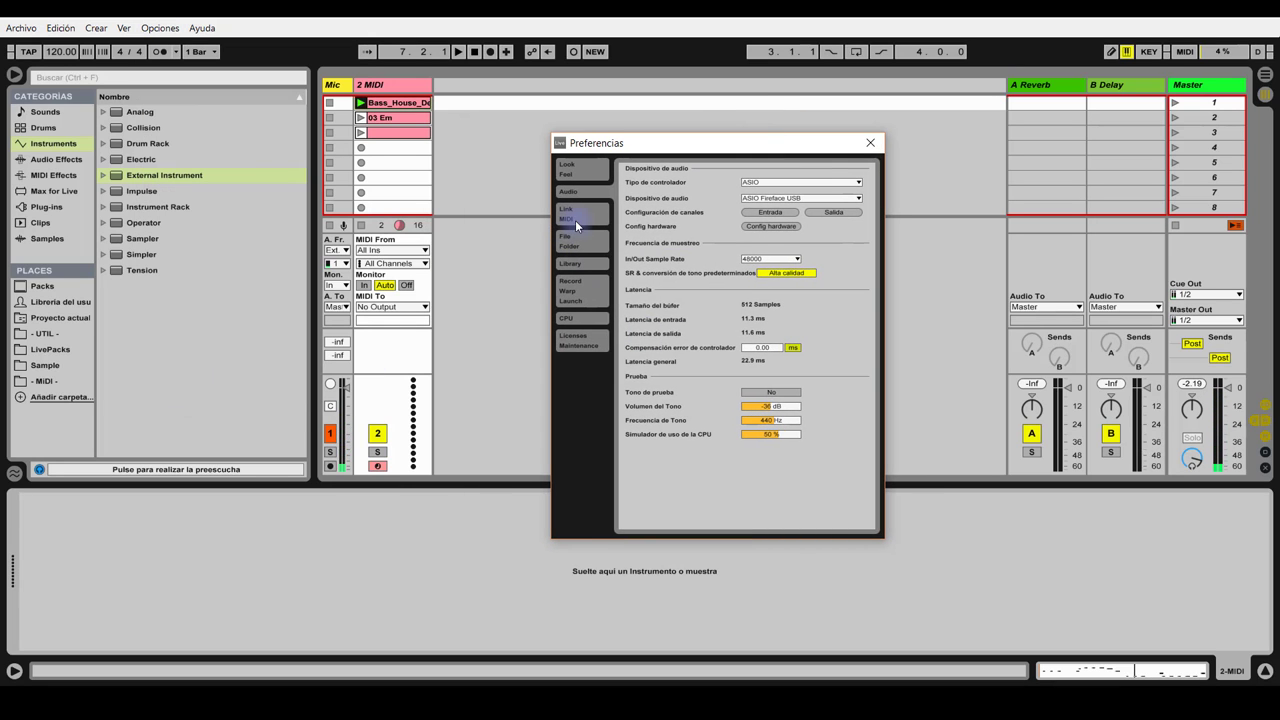
click(575, 216)
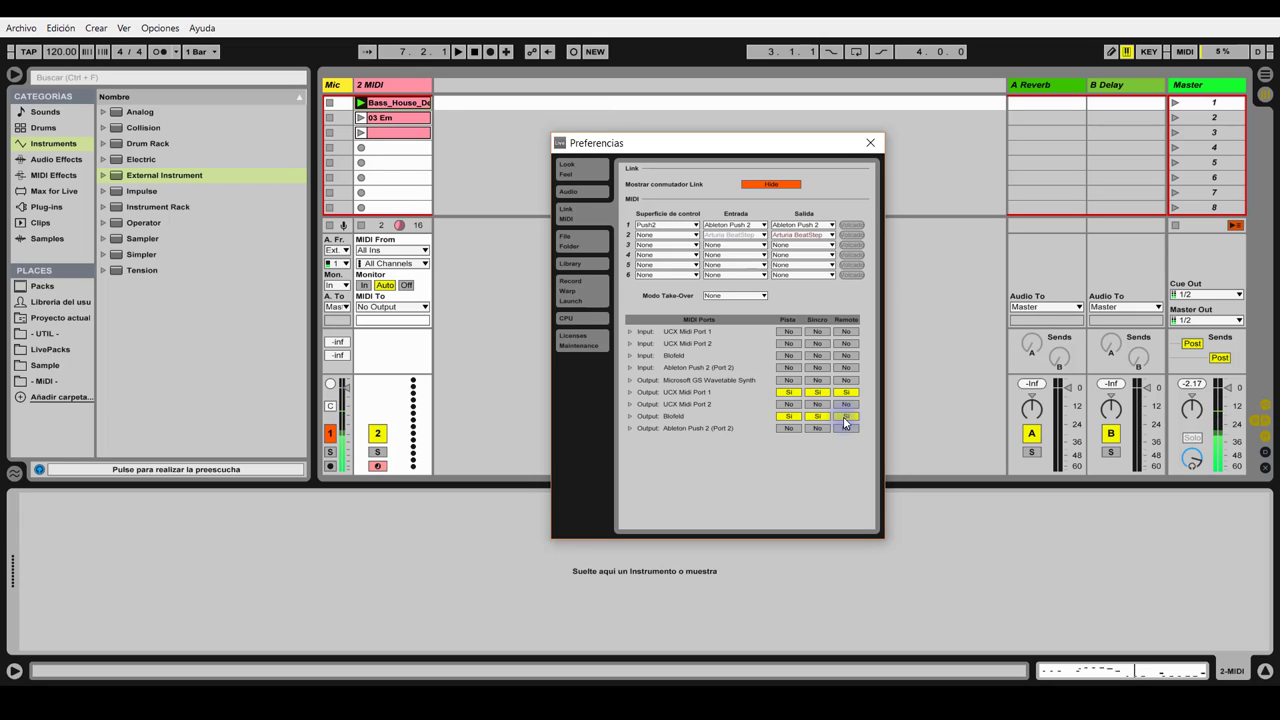
click(845, 417)
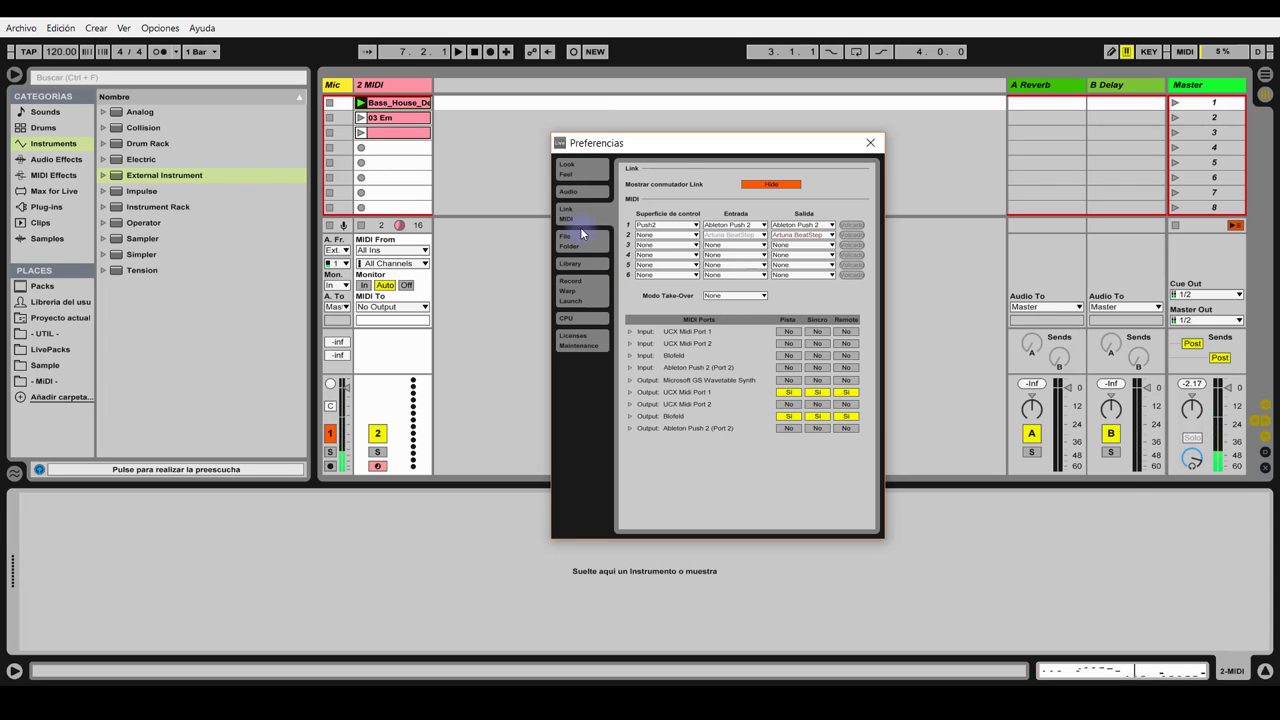
- Review the audio input channel configuration, compare it with the RME TotalMix FX mixer, and close the preferences
click(569, 192)
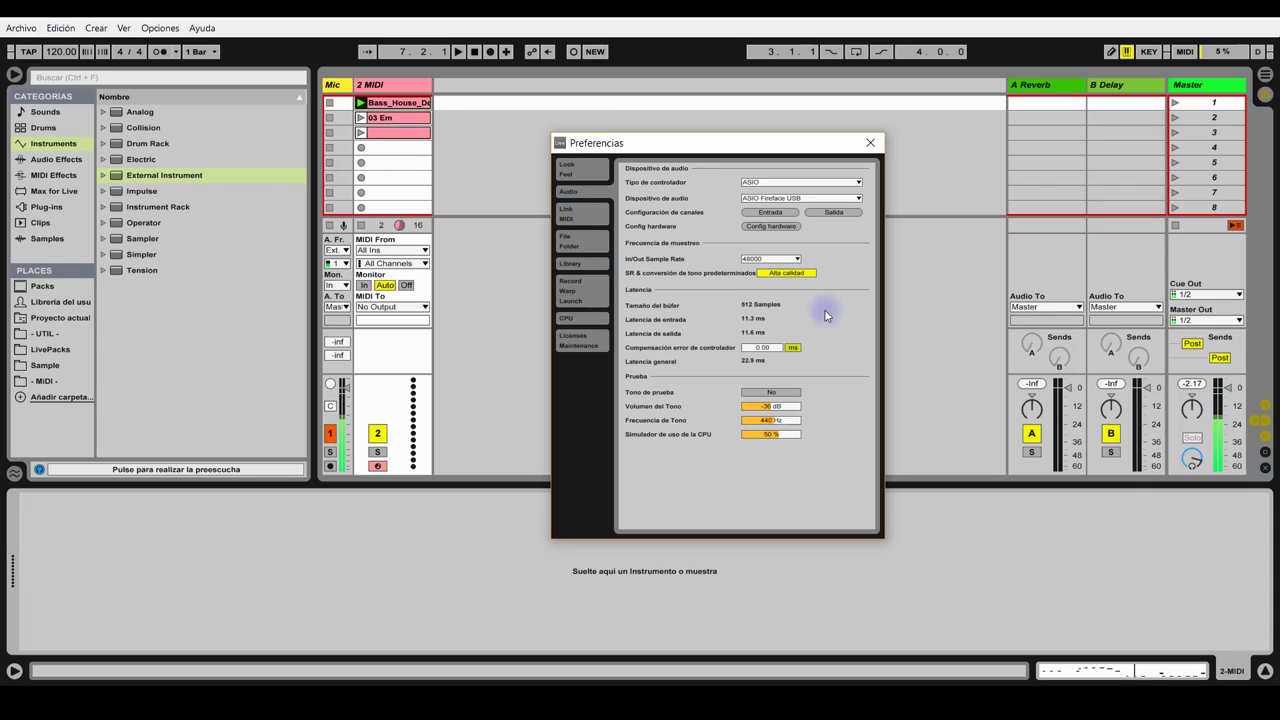
click(778, 214)
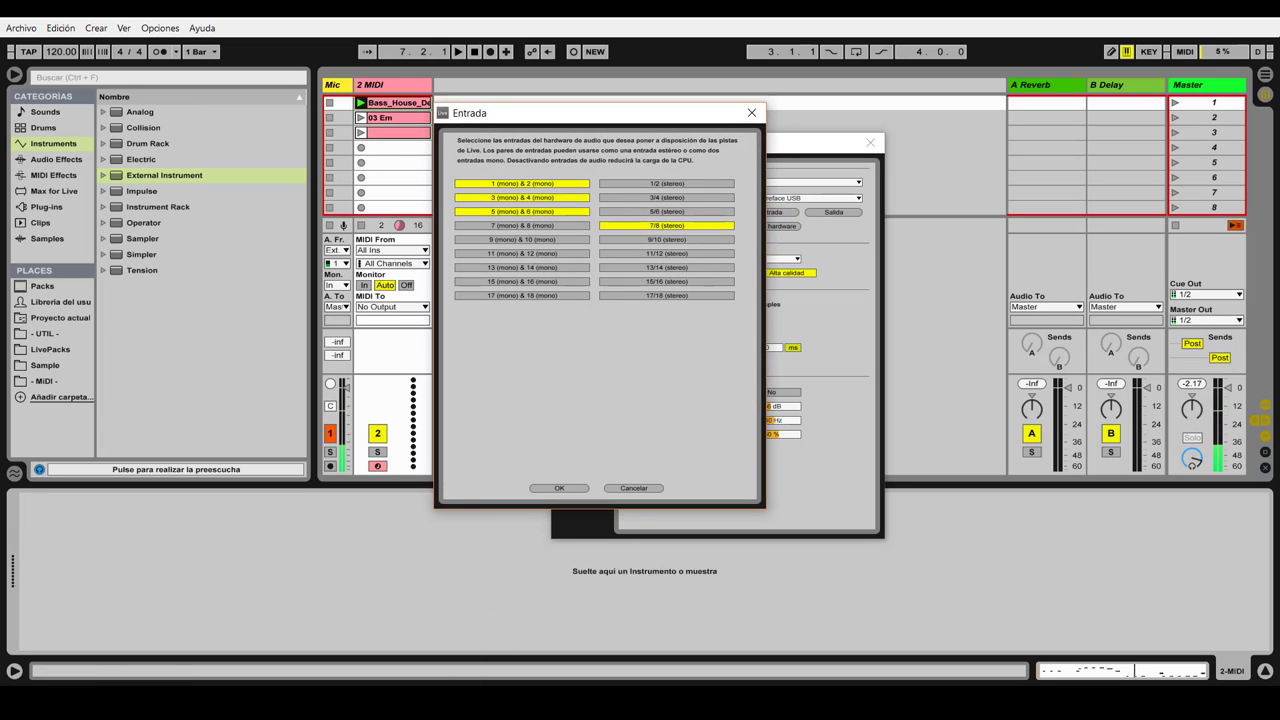
click(672, 702)
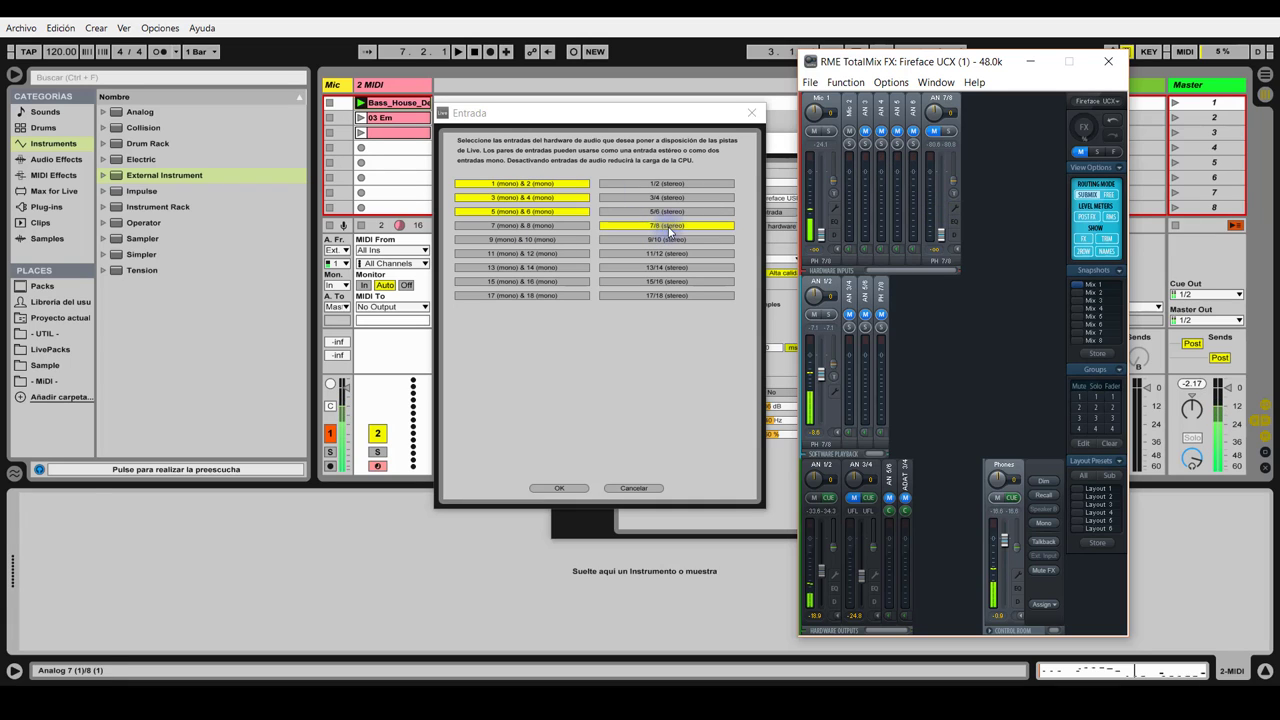
click(1112, 63)
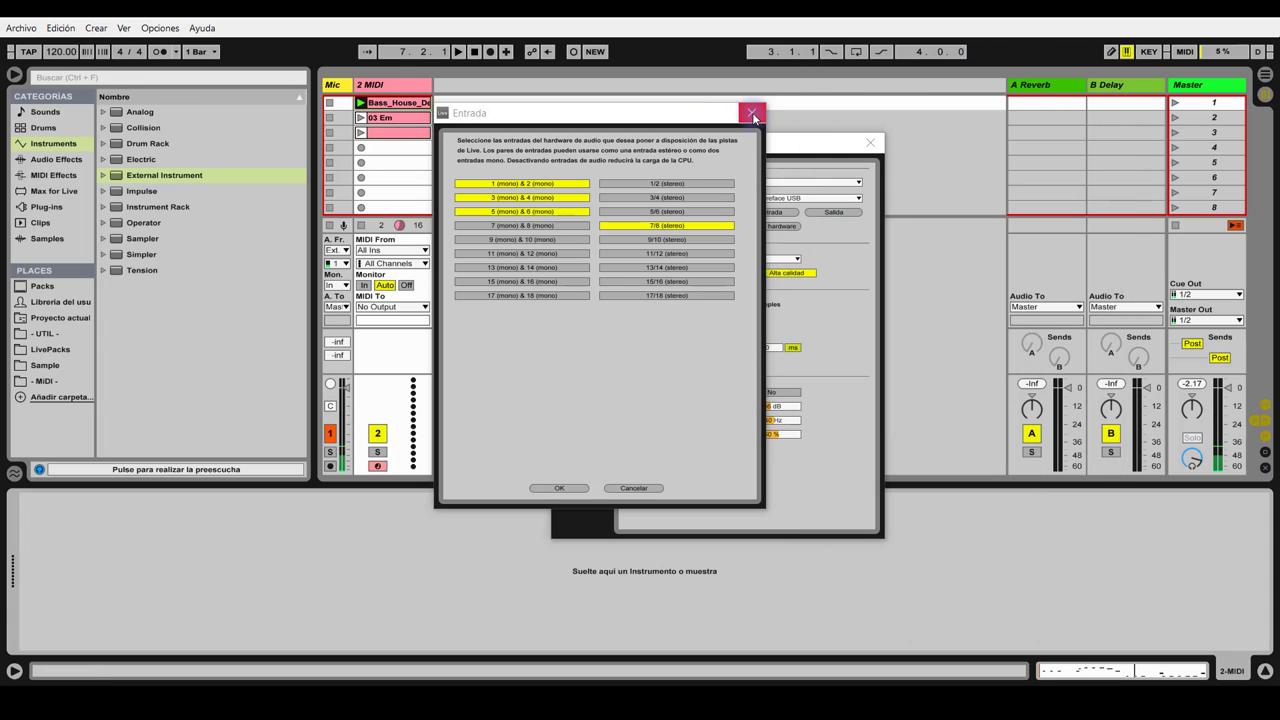
click(560, 489)
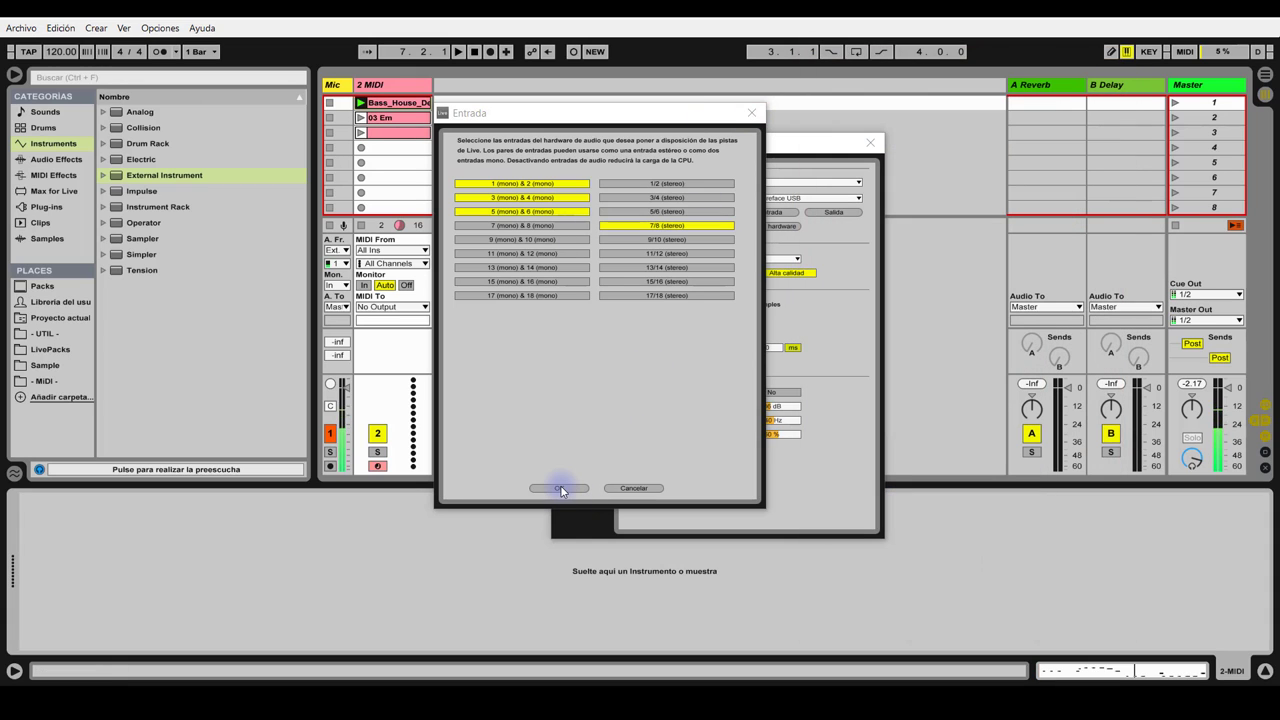
click(869, 142)
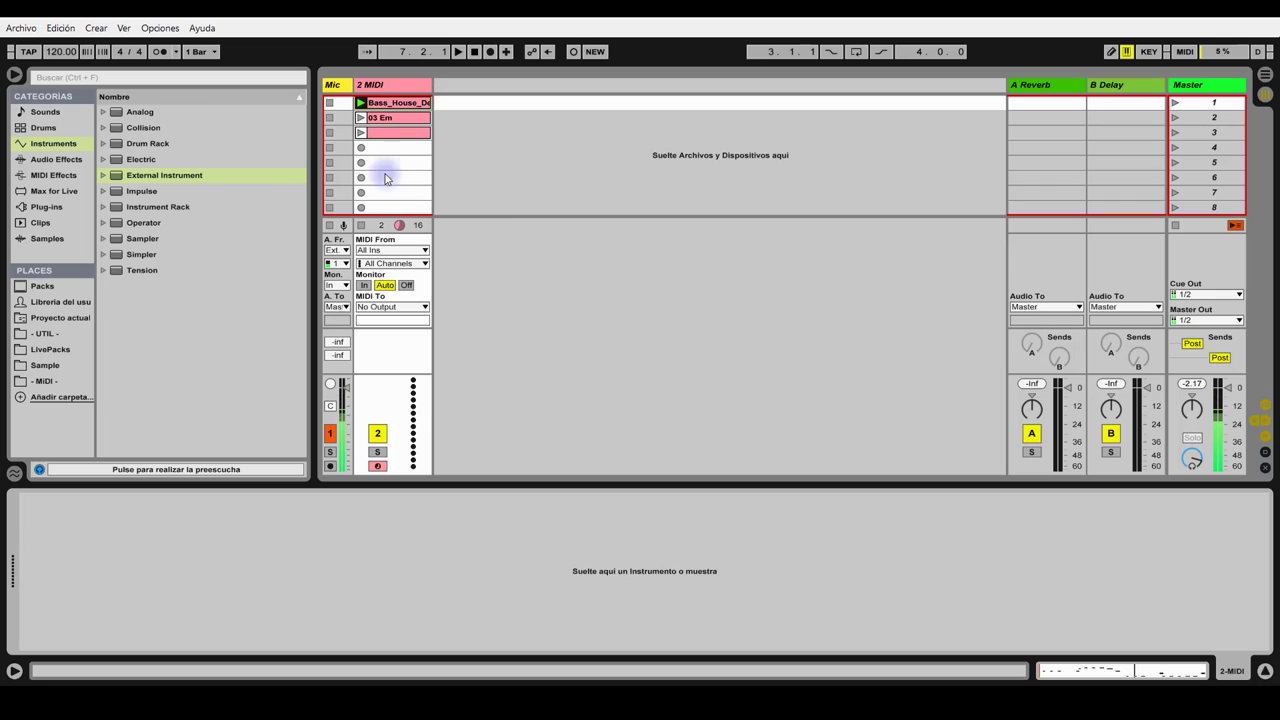
- Load External Instrument on the 2 MIDI track with MIDI to Blofeld and audio from 7/8, and test it with playback
click(383, 86)
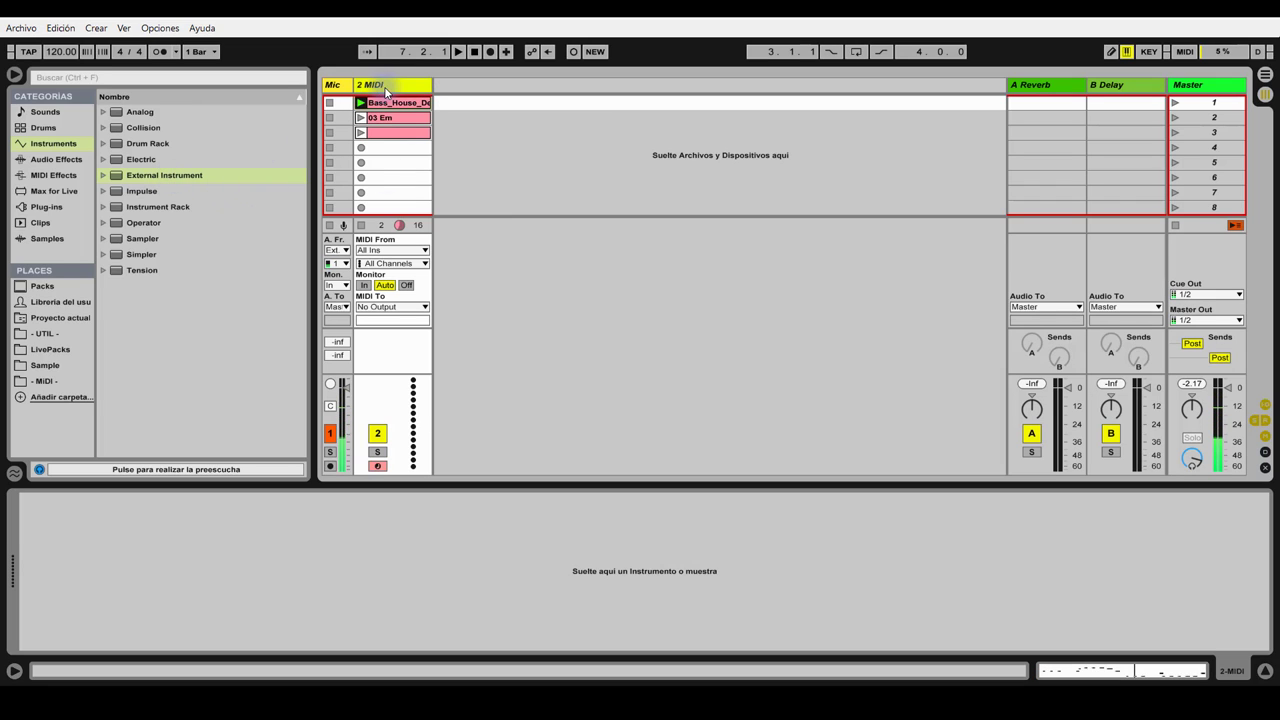
drag(163, 180, 410, 85)
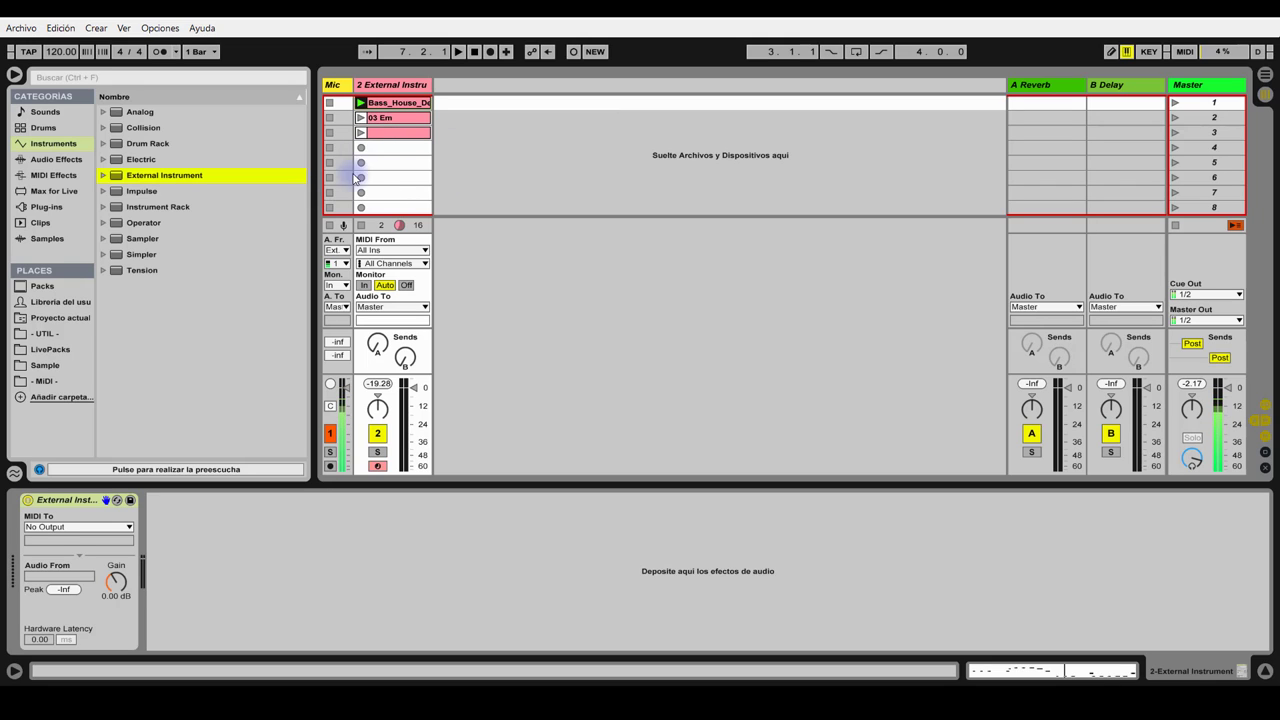
click(64, 527)
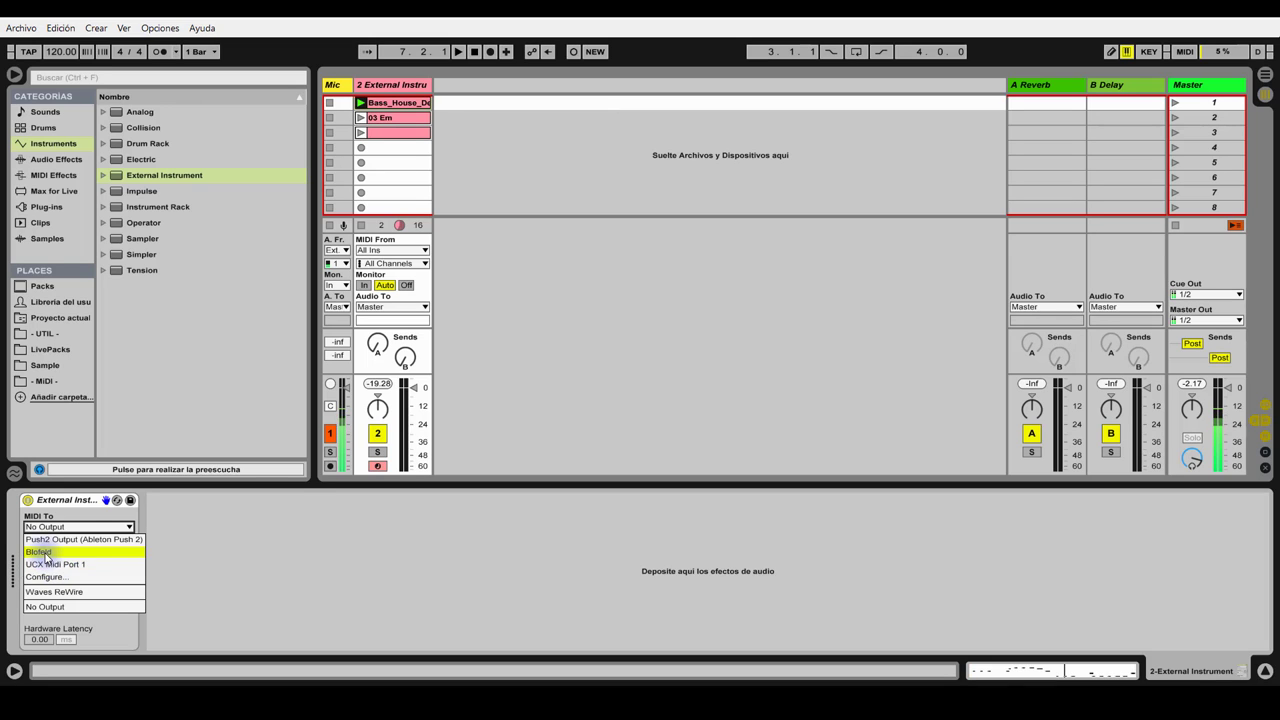
click(45, 553)
click(51, 577)
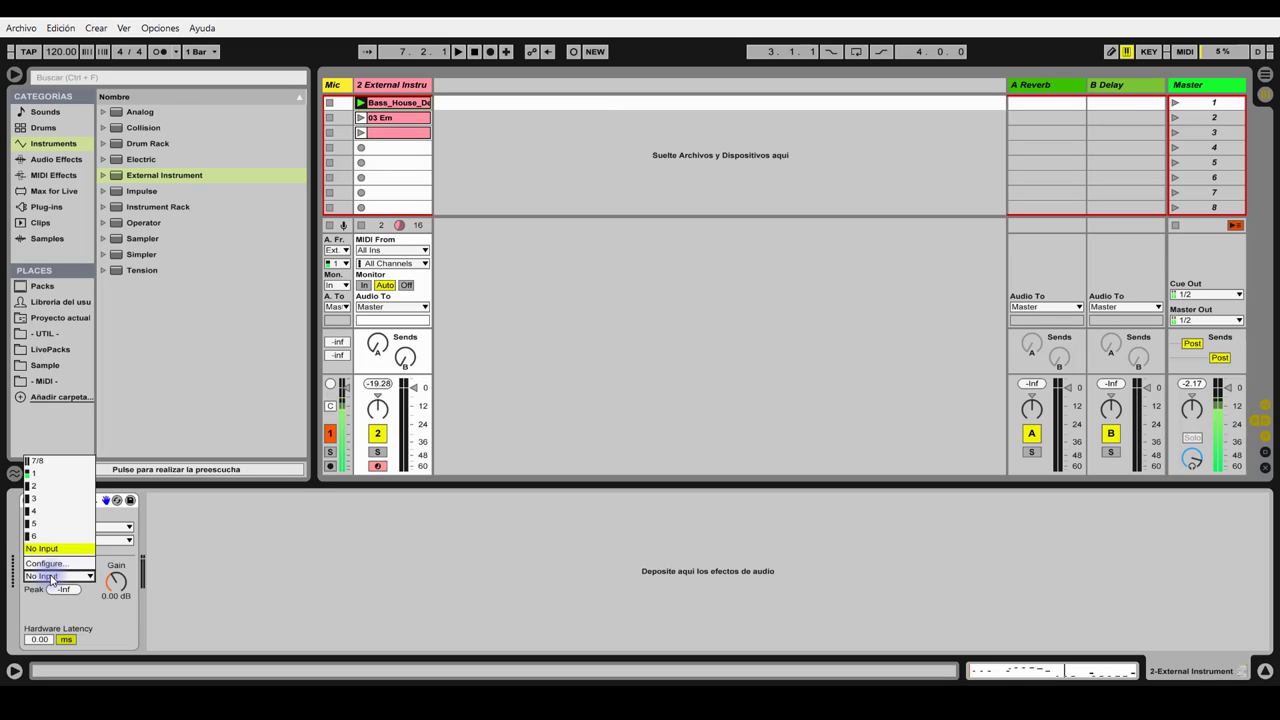
click(37, 461)
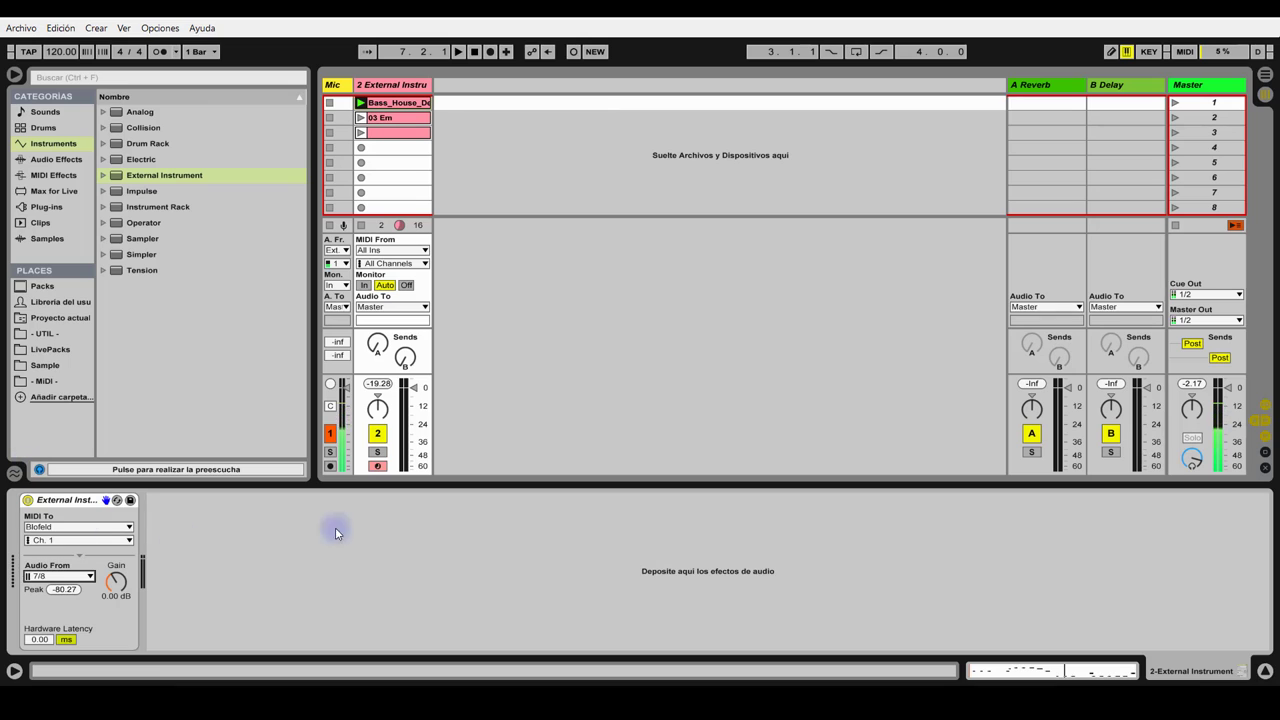
click(458, 52)
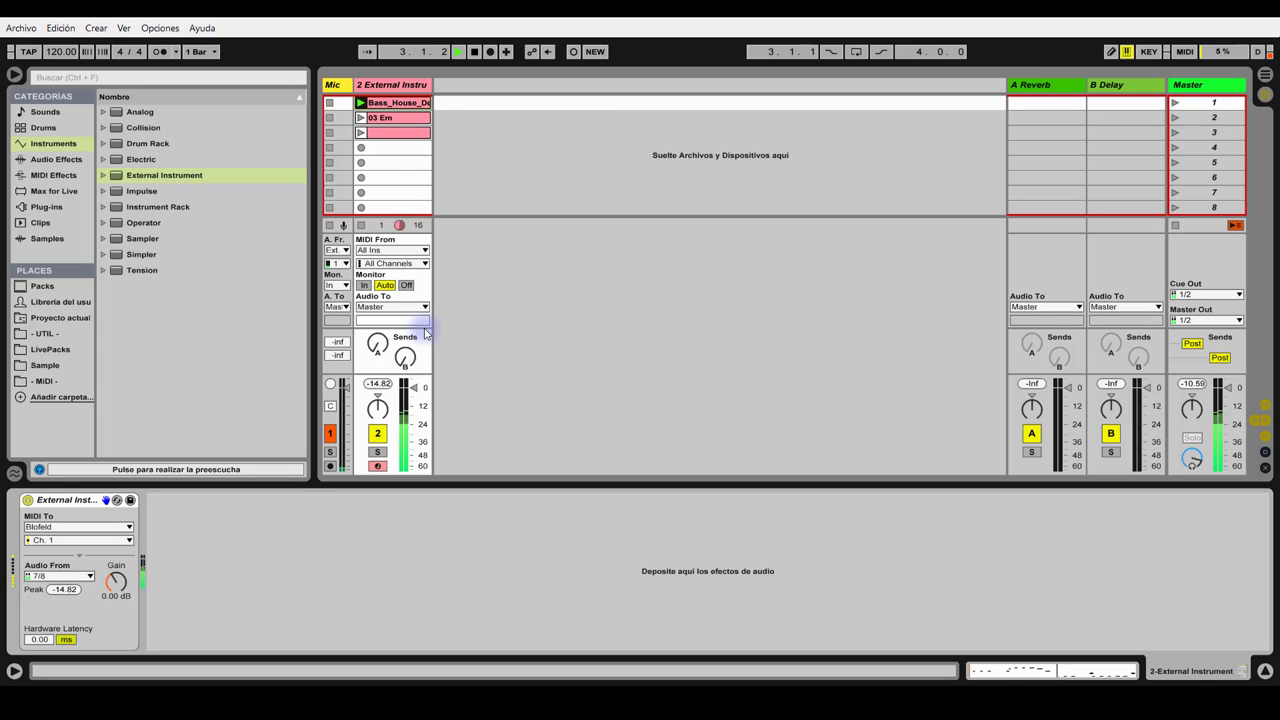
click(476, 53)
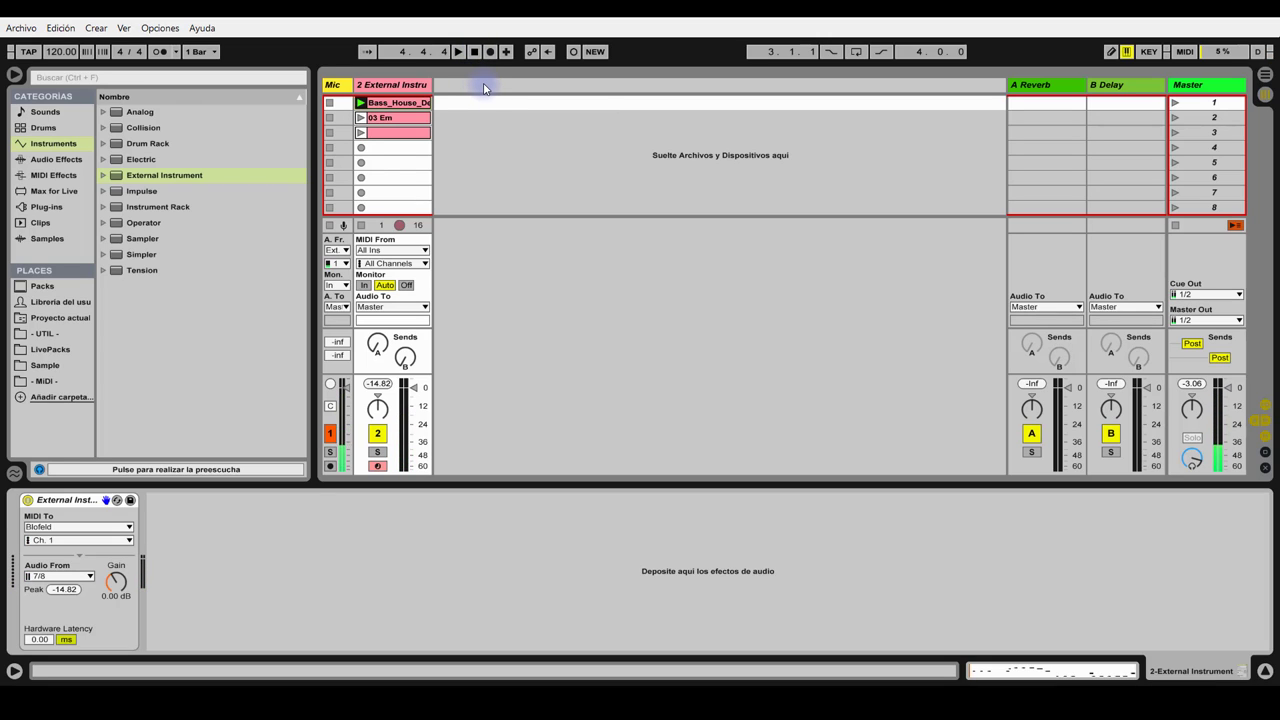
- Insert an audio track after the External Instrument track
right_click(484, 89)
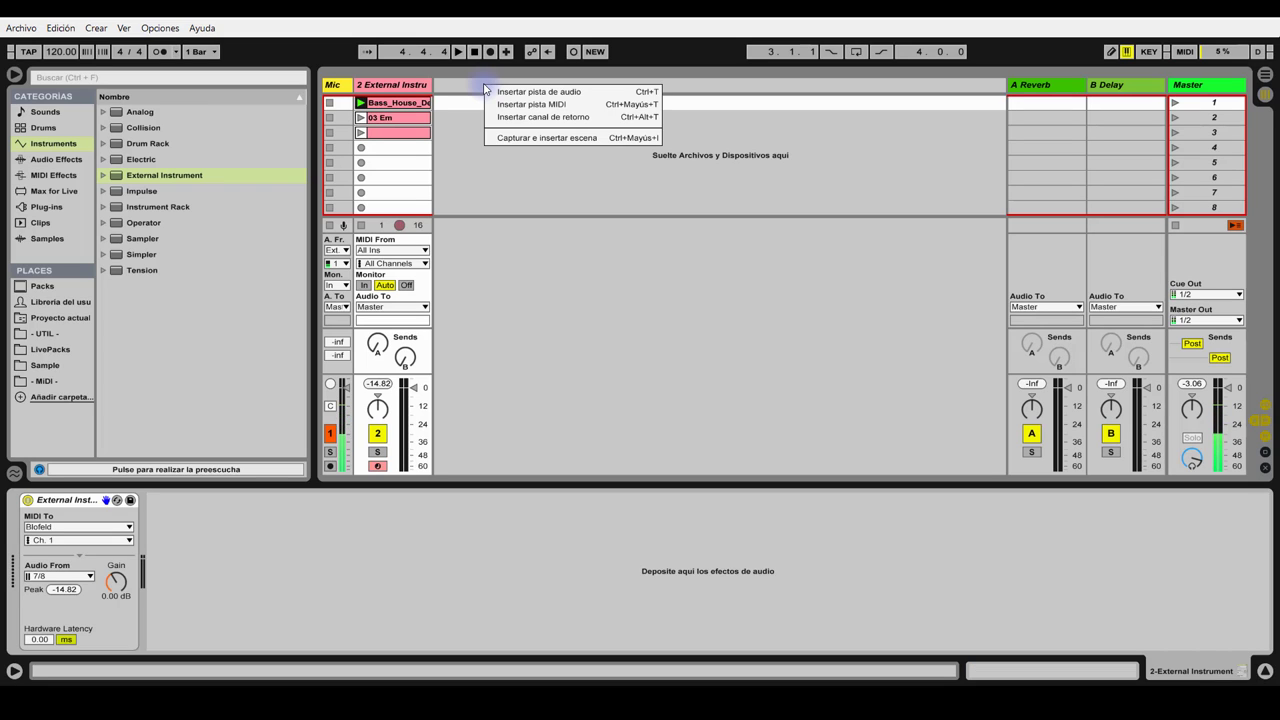
click(508, 91)
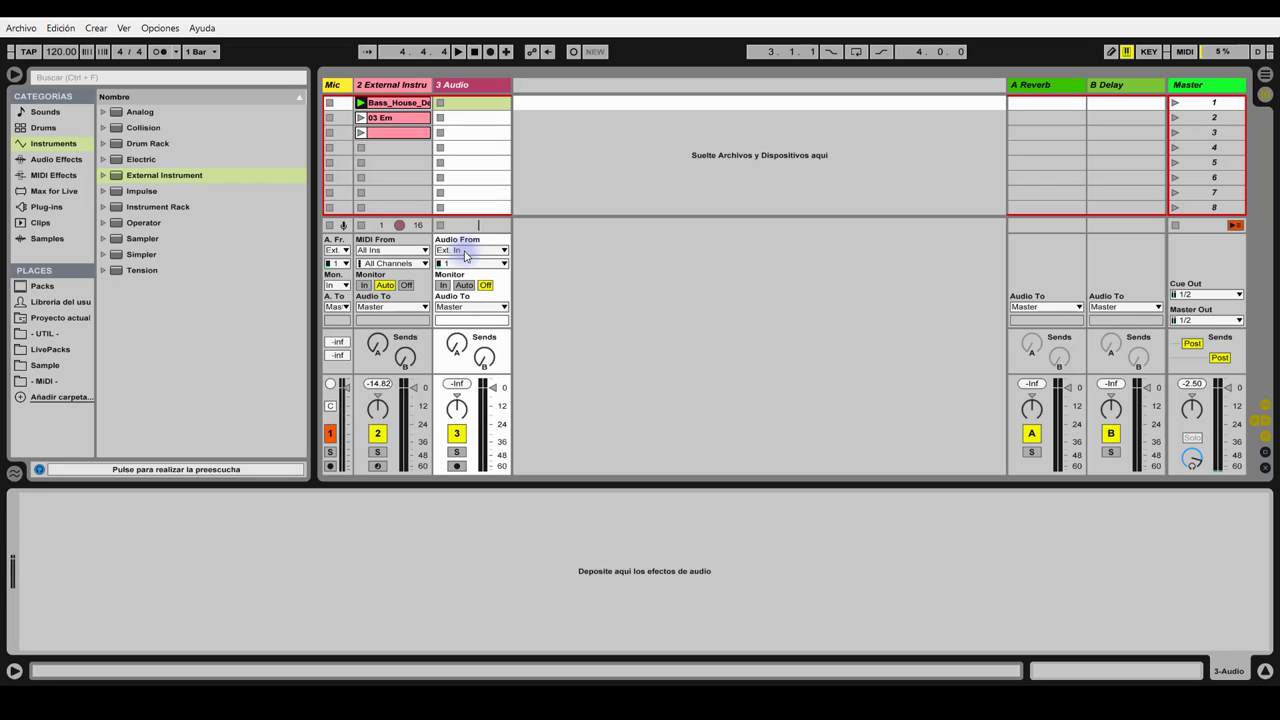
- Play the third clip of the External Instrument track and raise the device's gain to 14.5 dB, stopping playback when done
click(364, 133)
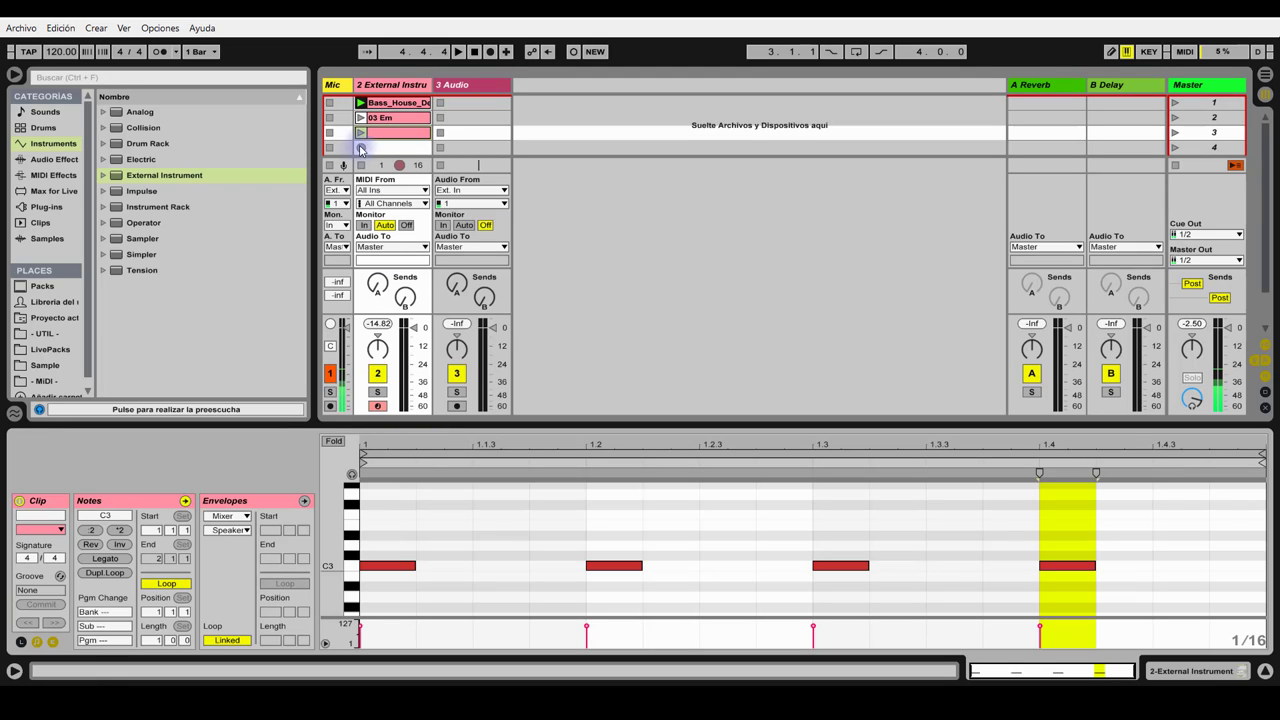
click(361, 133)
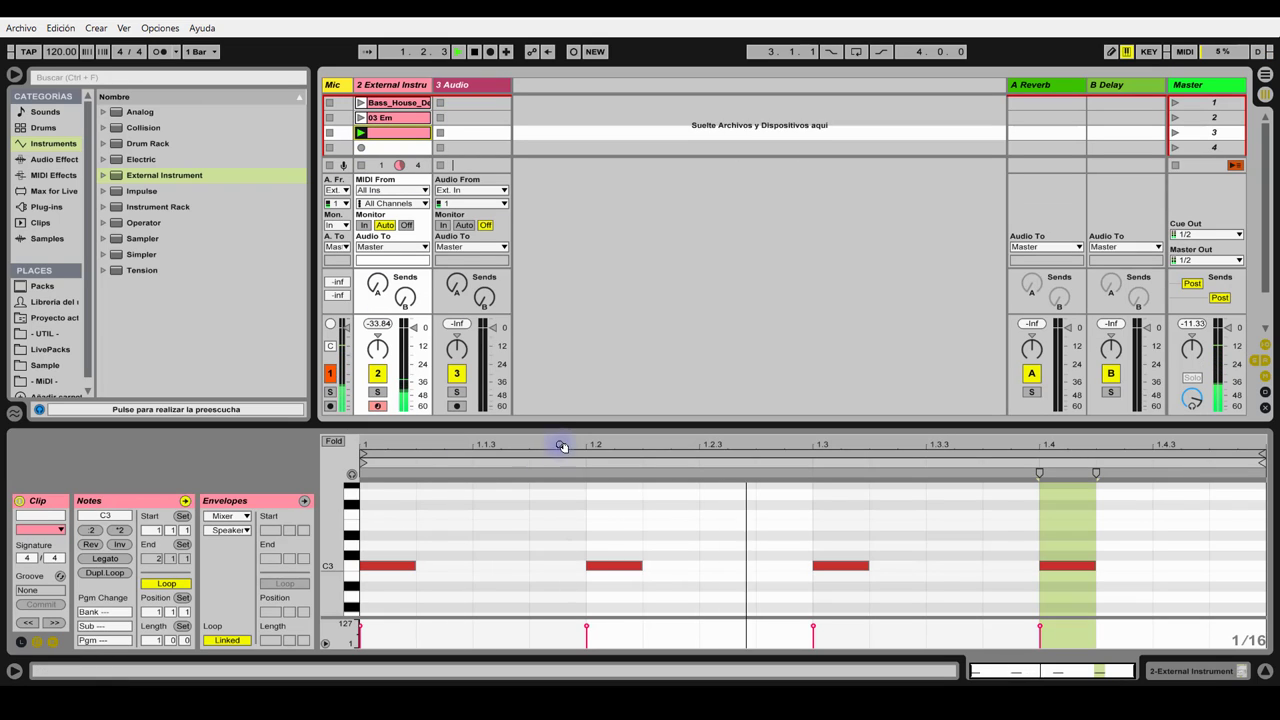
double_click(376, 87)
drag(118, 581, 118, 573)
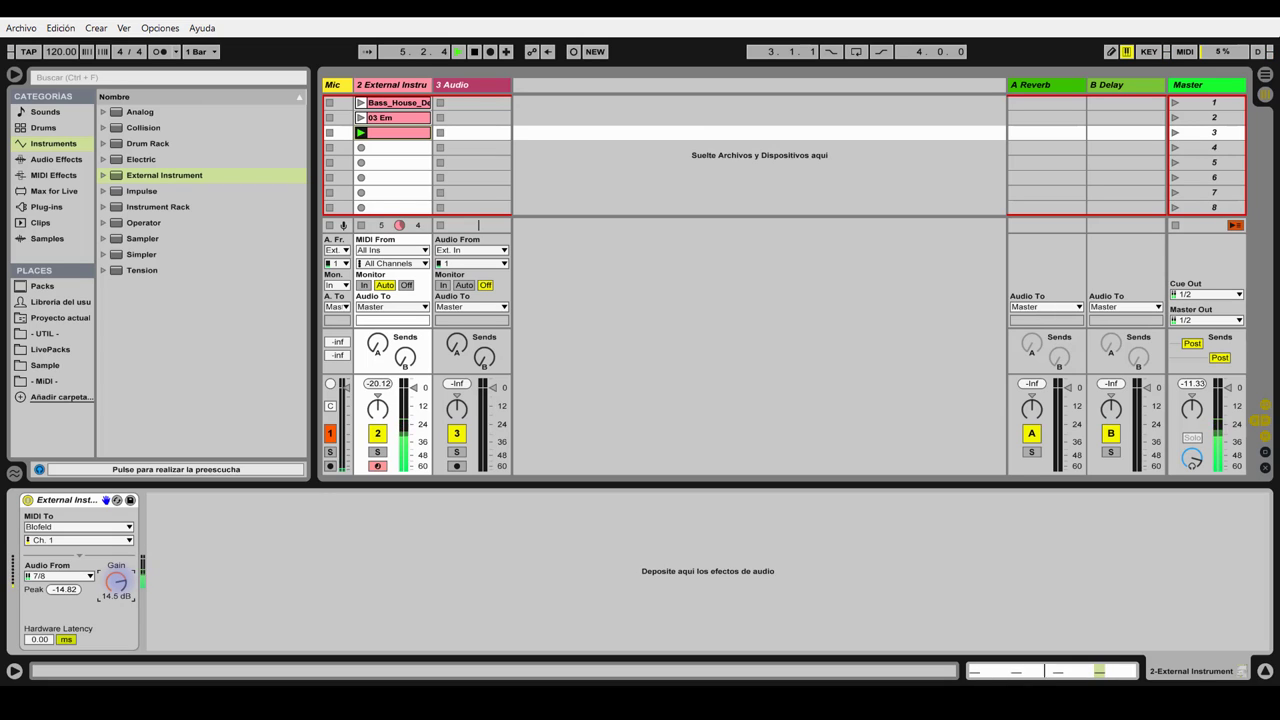
click(475, 53)
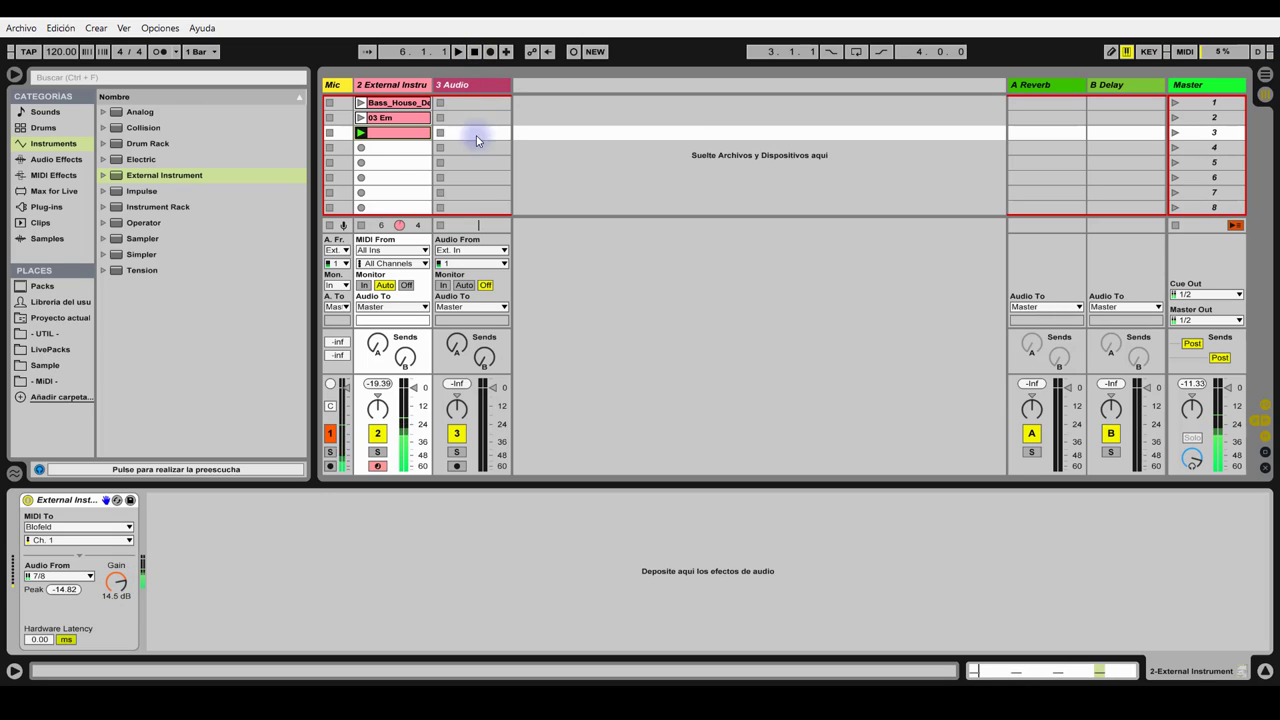
- Set the 3 Audio track's input to 2-External Instrument with monitoring In, and arm it for recording
click(470, 251)
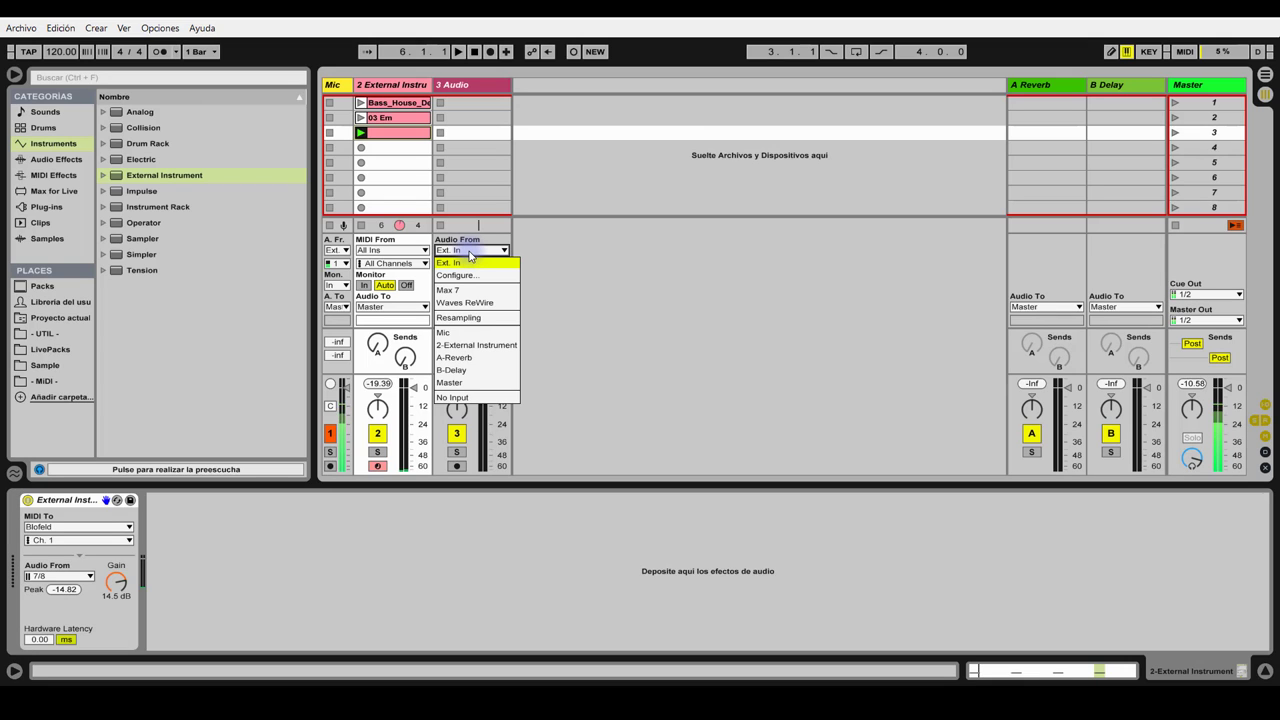
click(482, 346)
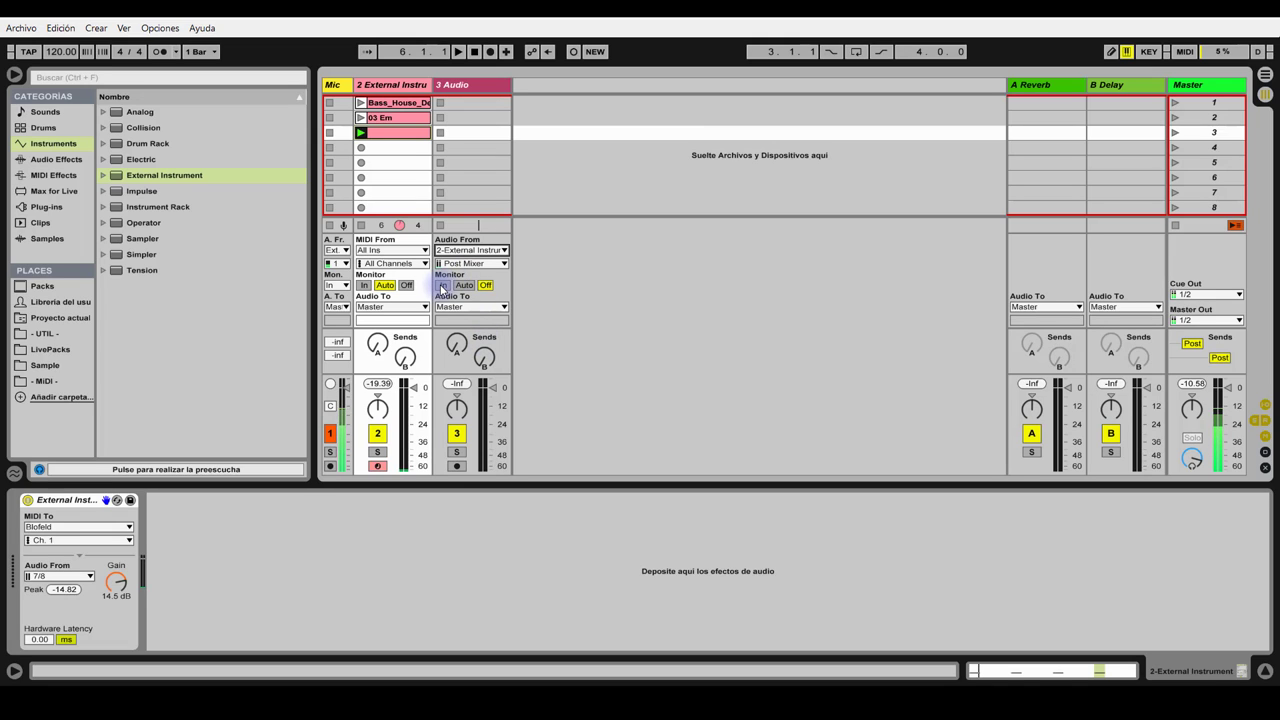
click(442, 285)
click(456, 466)
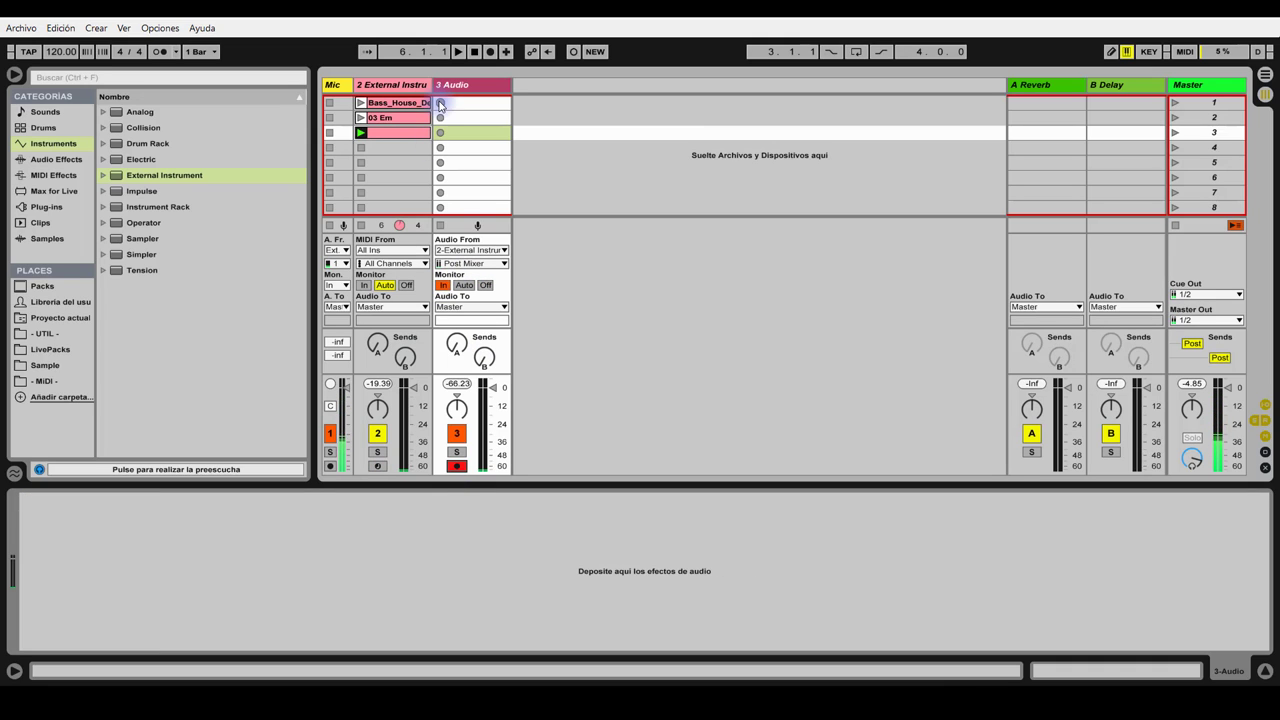
- Record the External Instrument output into the audio track's first slot and inspect the waveform's onset near beat 1.2
click(440, 104)
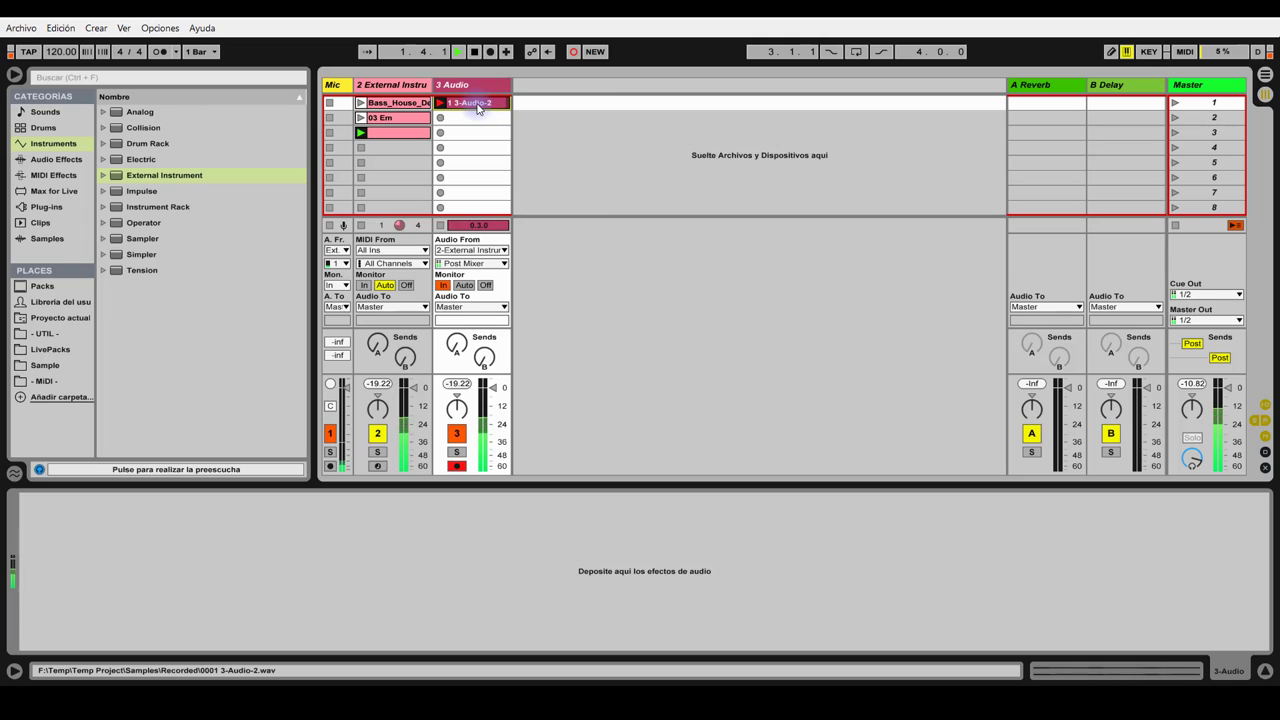
click(477, 108)
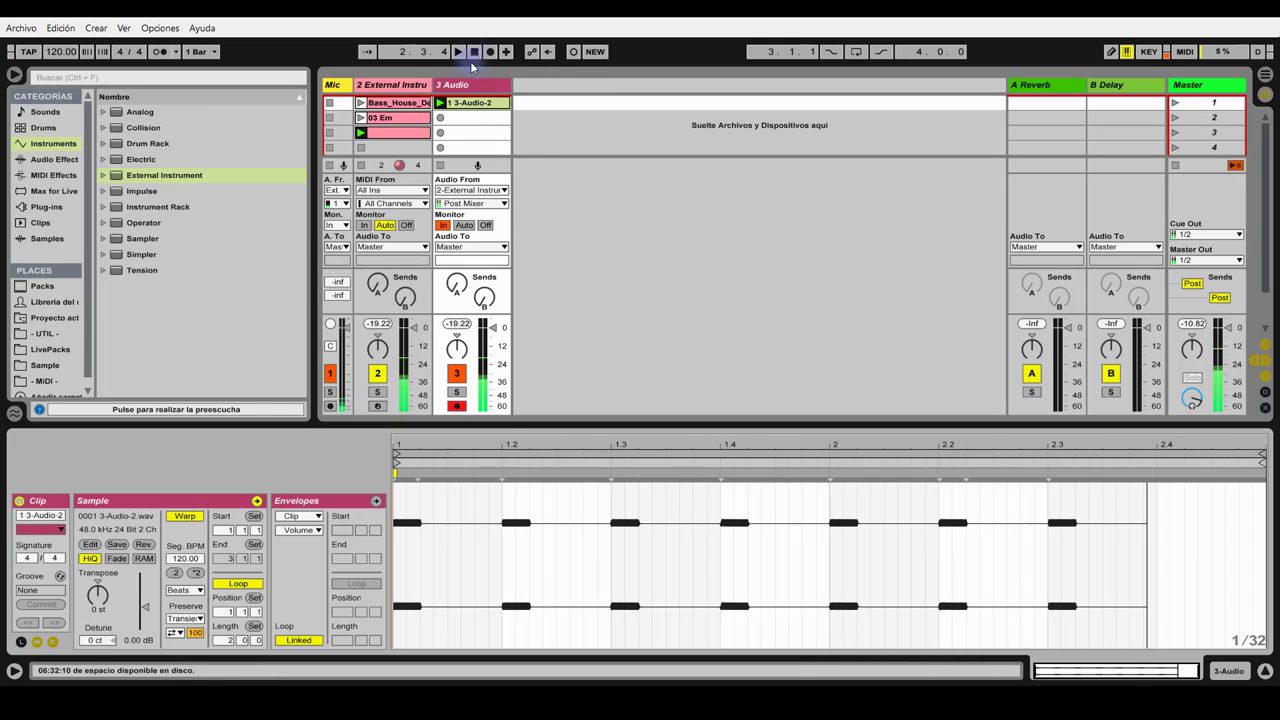
mouse_move(500, 443)
mouse_down()
mouse_move(496, 467)
mouse_move(524, 446)
mouse_up()
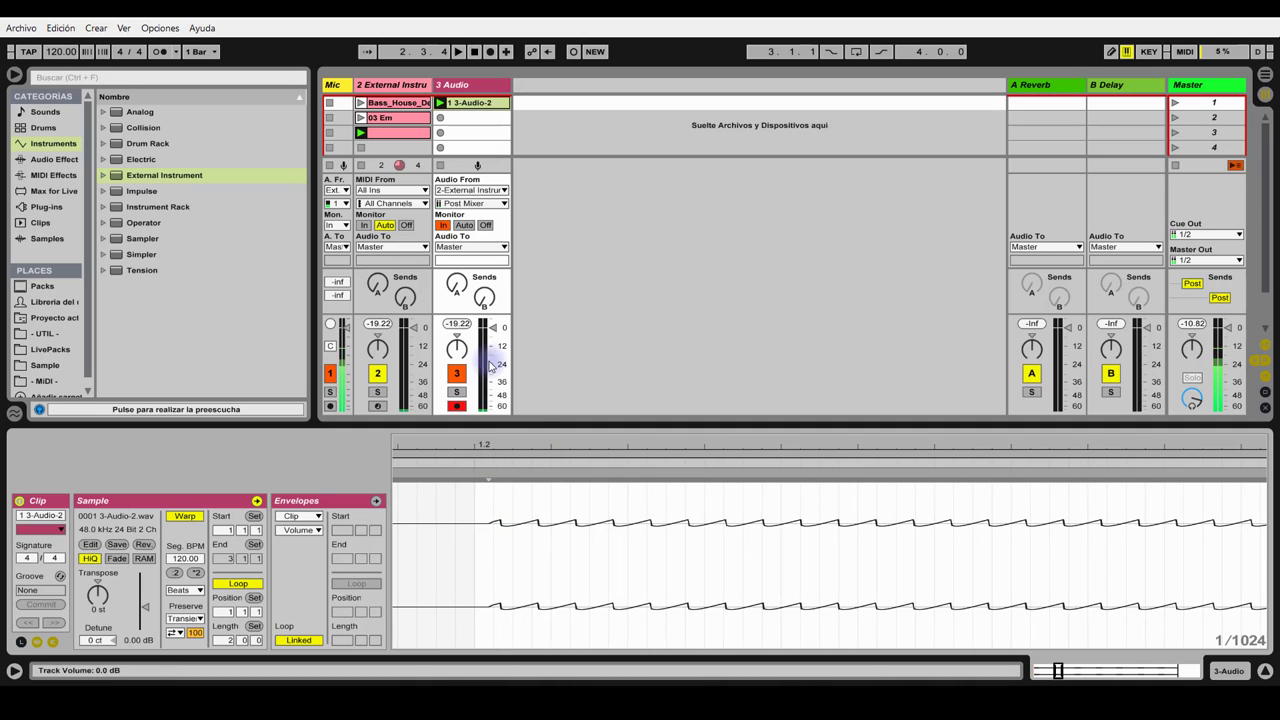
- Switch the audio track's input to Ext. In 7/8 and record a take into its second slot
click(445, 192)
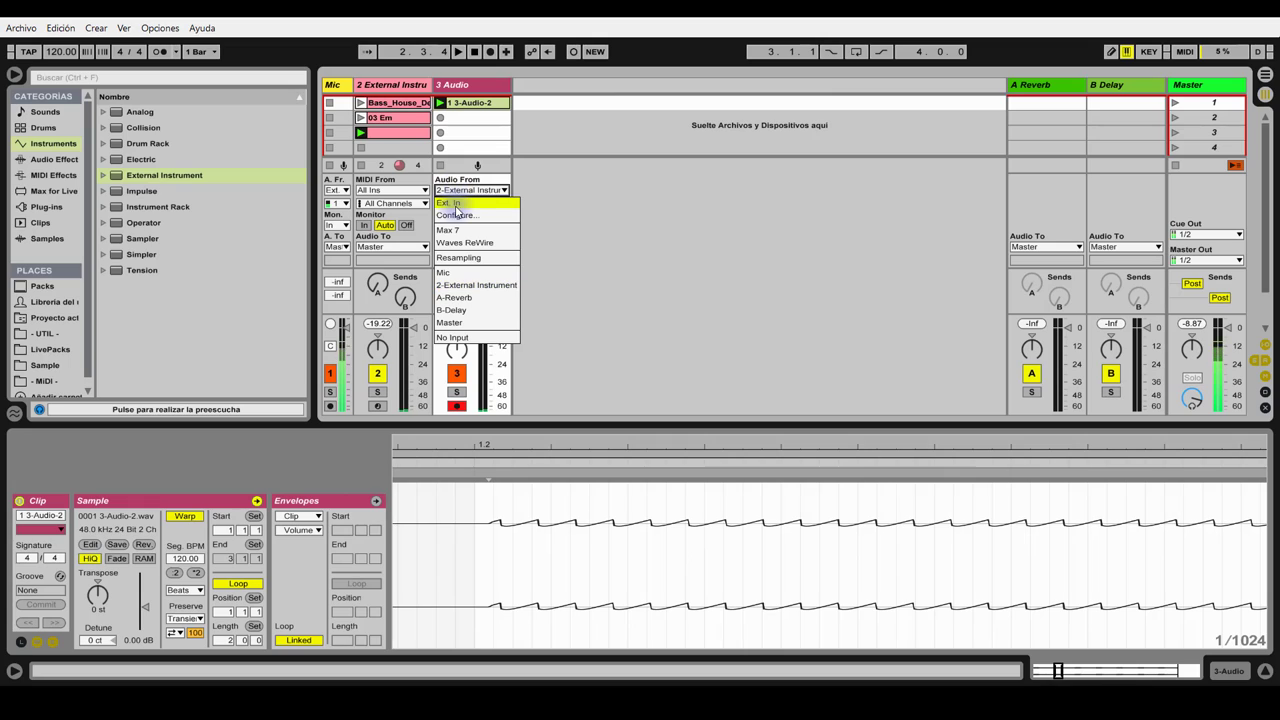
click(457, 204)
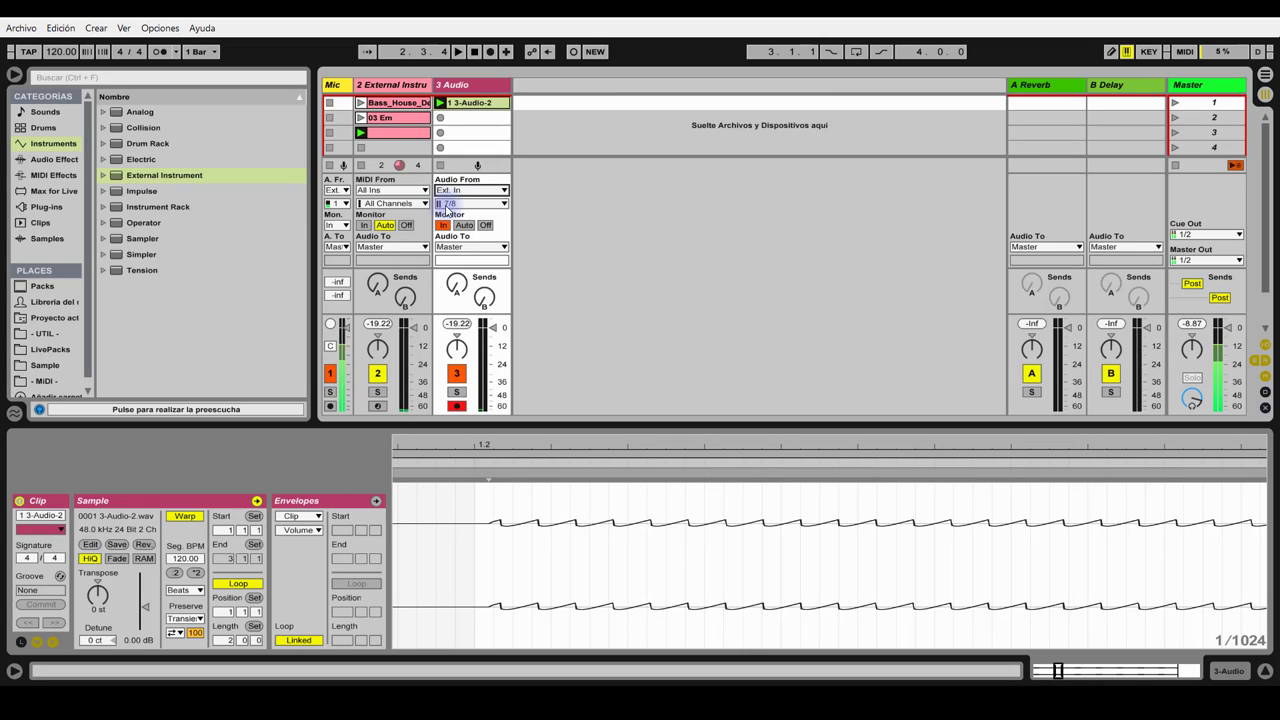
click(440, 119)
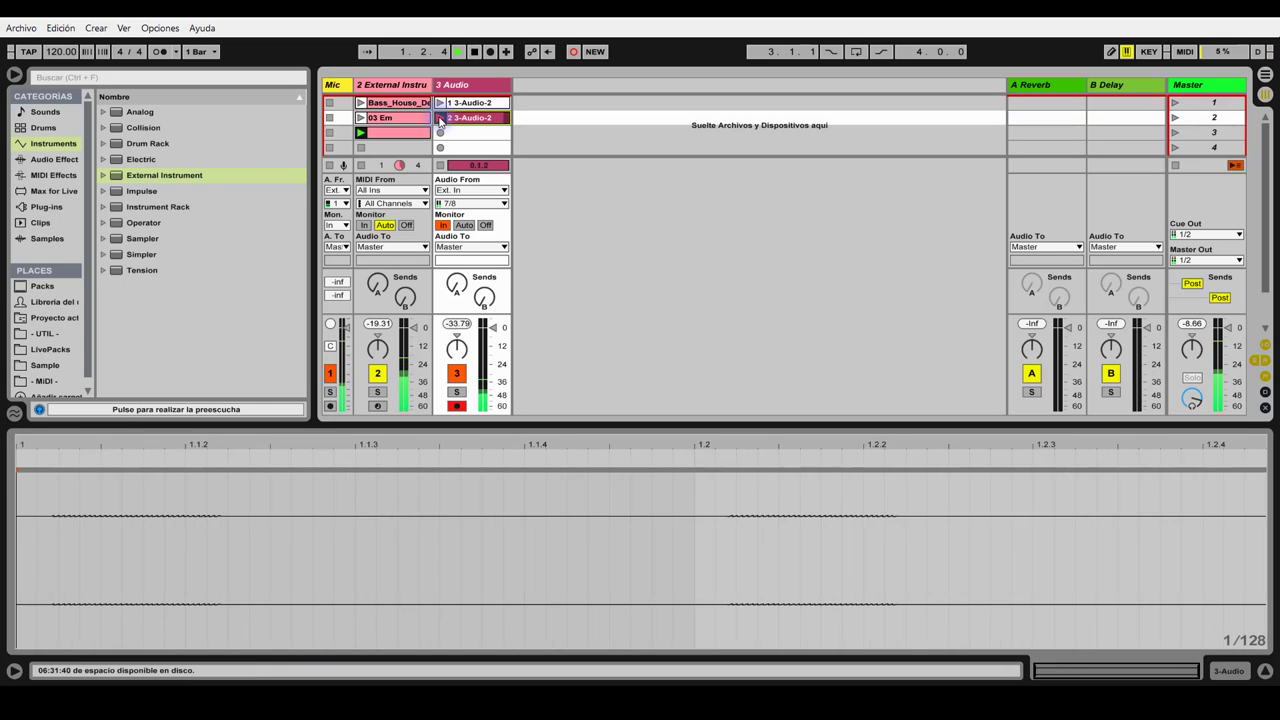
click(475, 52)
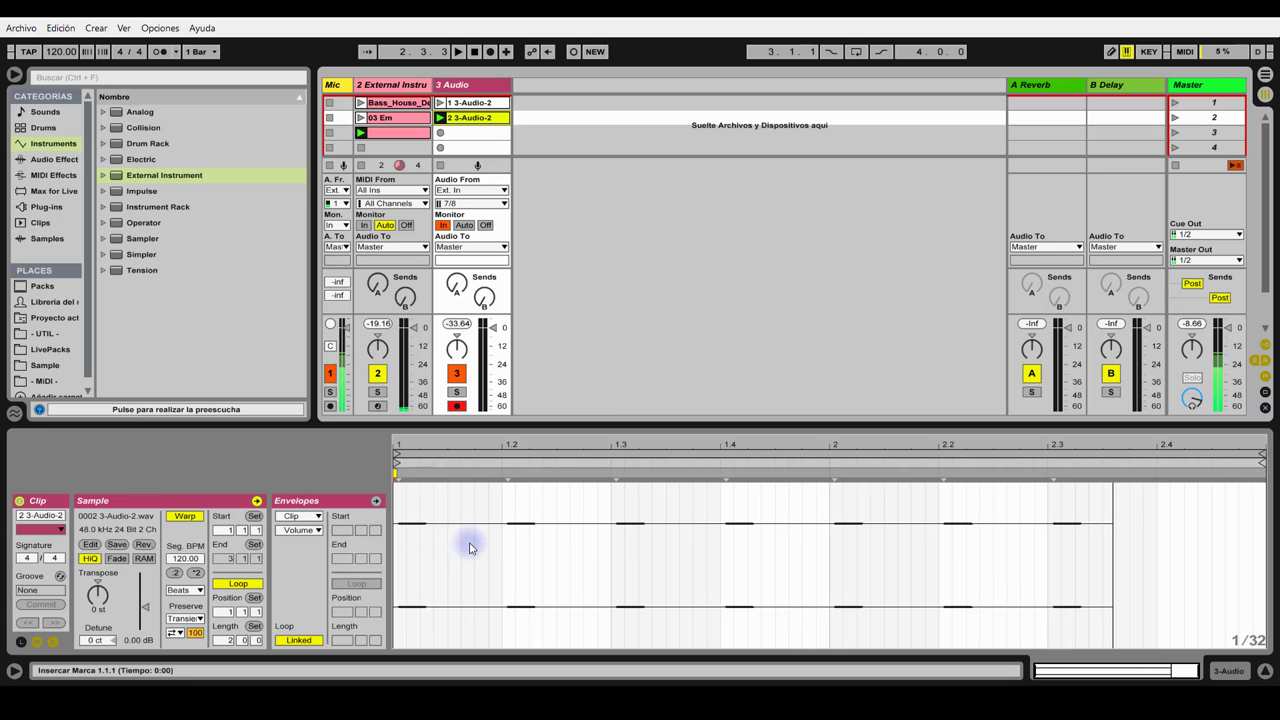
- Raise the second recorded clip's gain to 24.0 dB and inspect its waveform onset near beat 1.2
drag(512, 447, 503, 425)
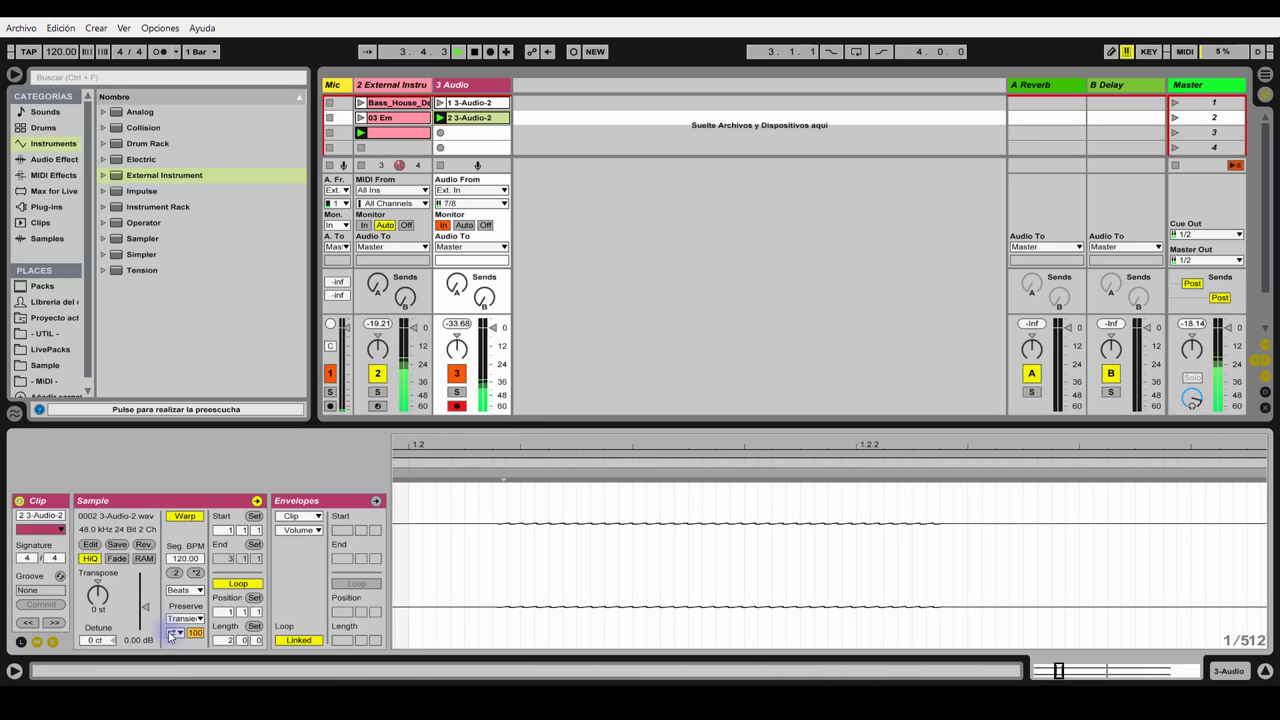
drag(145, 600, 145, 572)
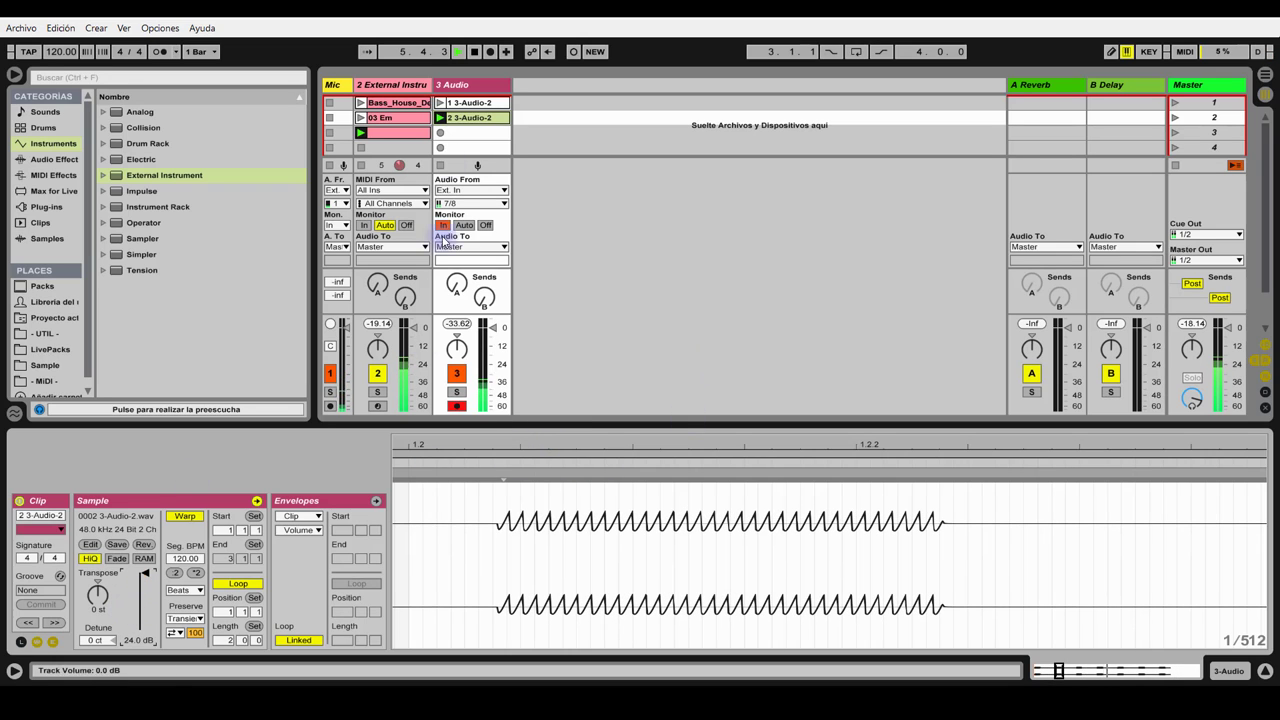
drag(447, 445, 447, 445)
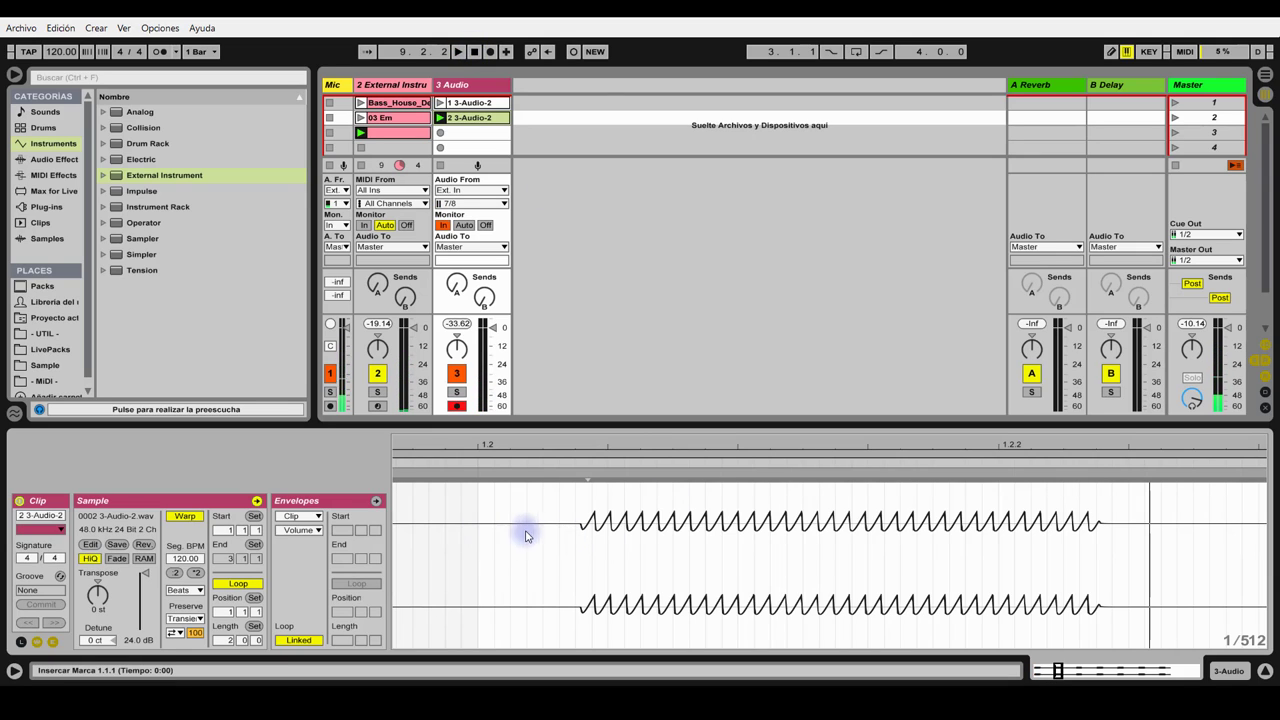
- Insert a MIDI track after the 3 Audio track and route its MIDI output to Blofeld, channel 1
click(460, 103)
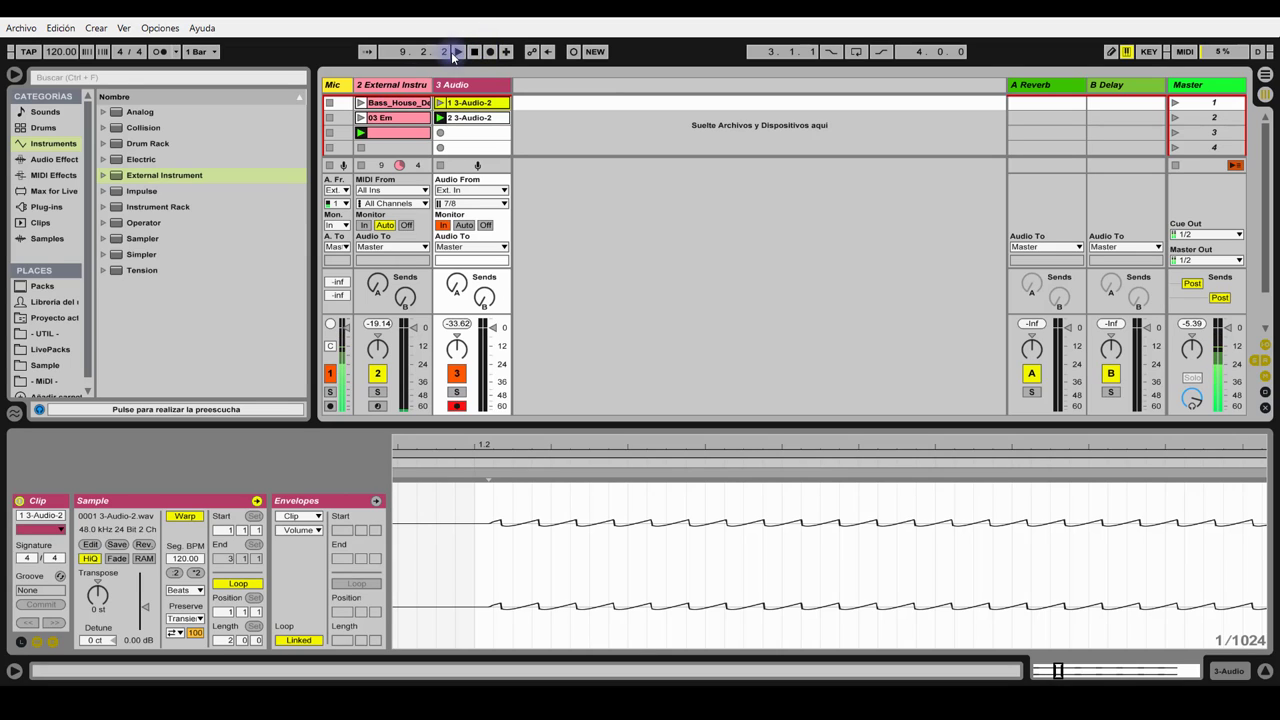
right_click(538, 88)
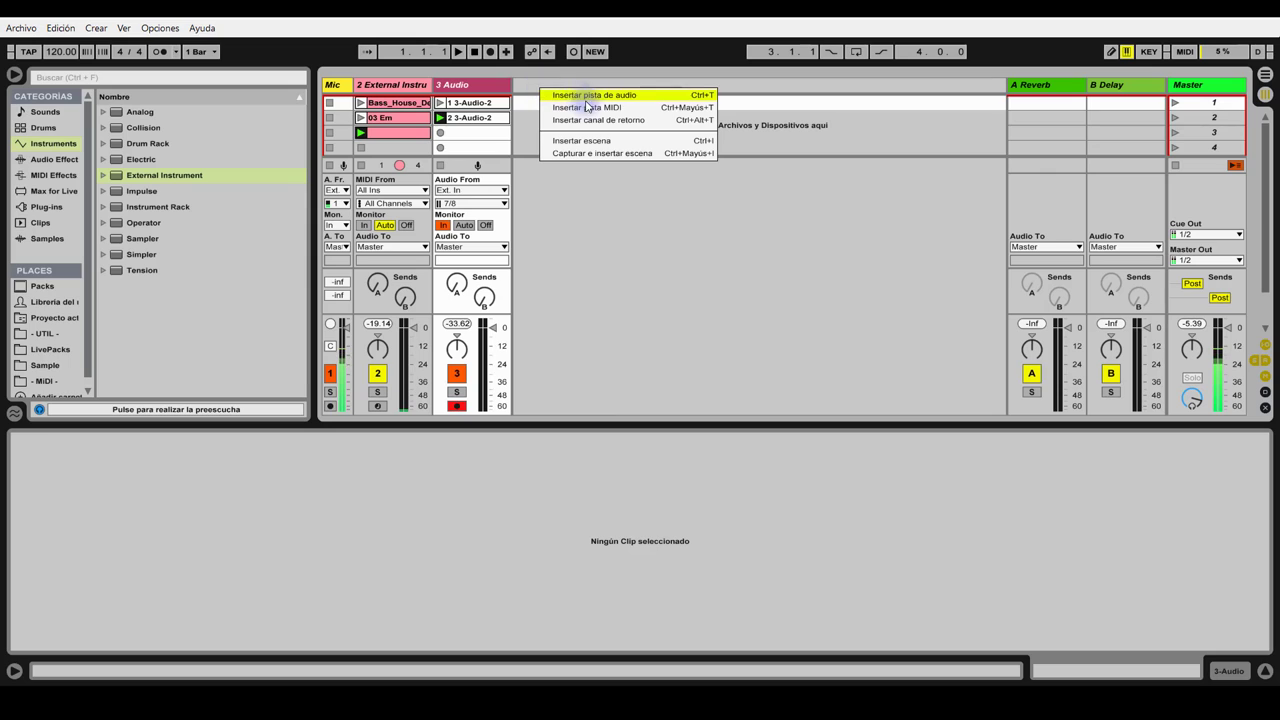
key(Escape)
key(ctrl+shift+t)
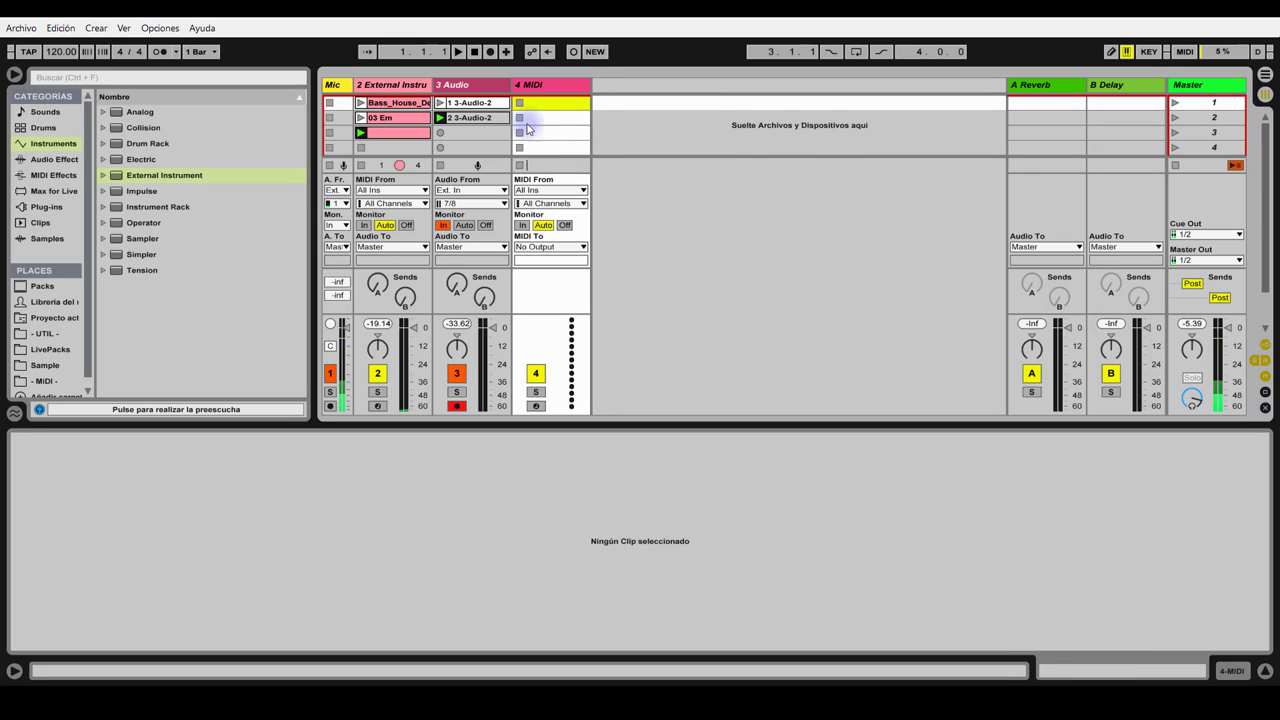
click(531, 252)
click(539, 273)
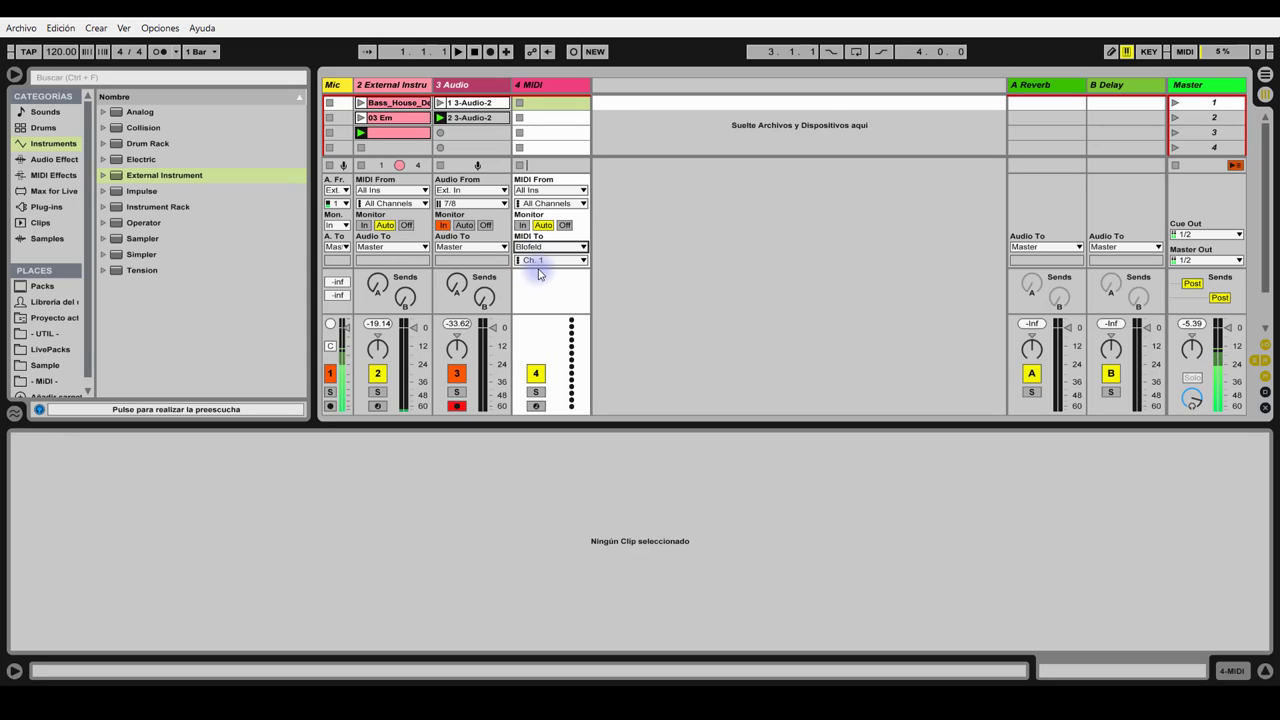
- Insert an audio track after the 4 MIDI track with input Ext. In 7/8 and monitoring set to In
right_click(627, 91)
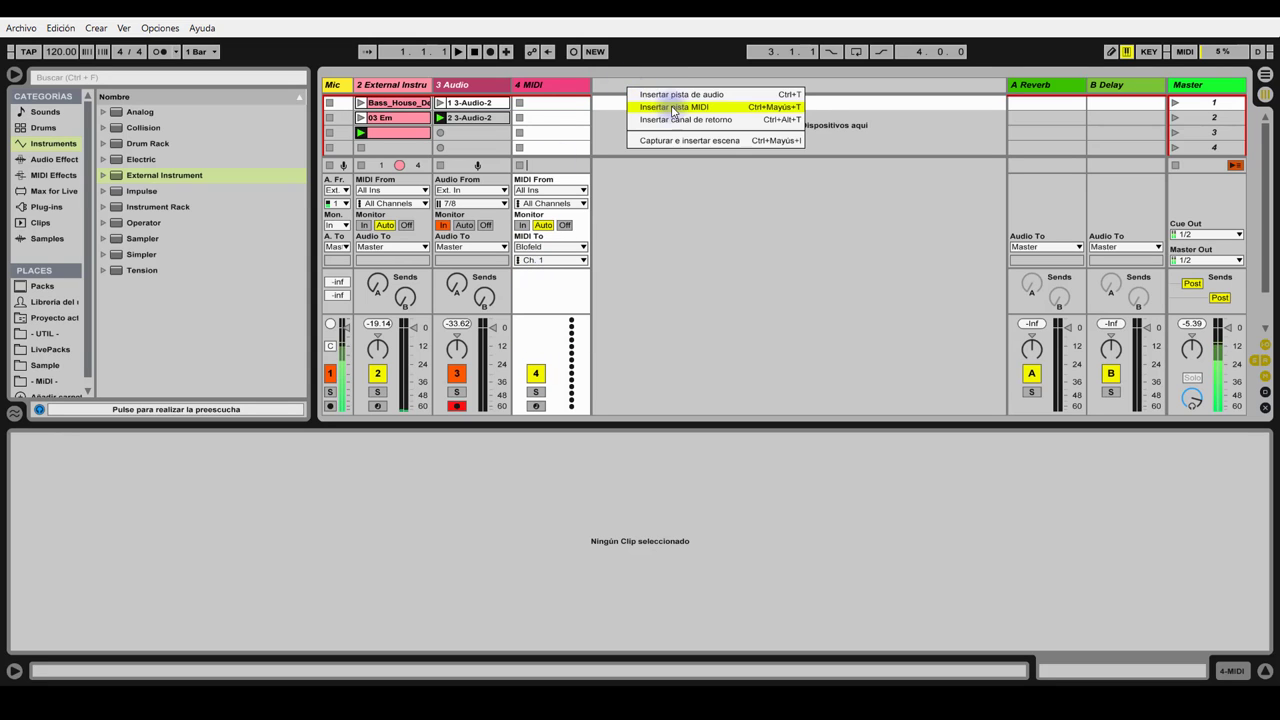
click(679, 95)
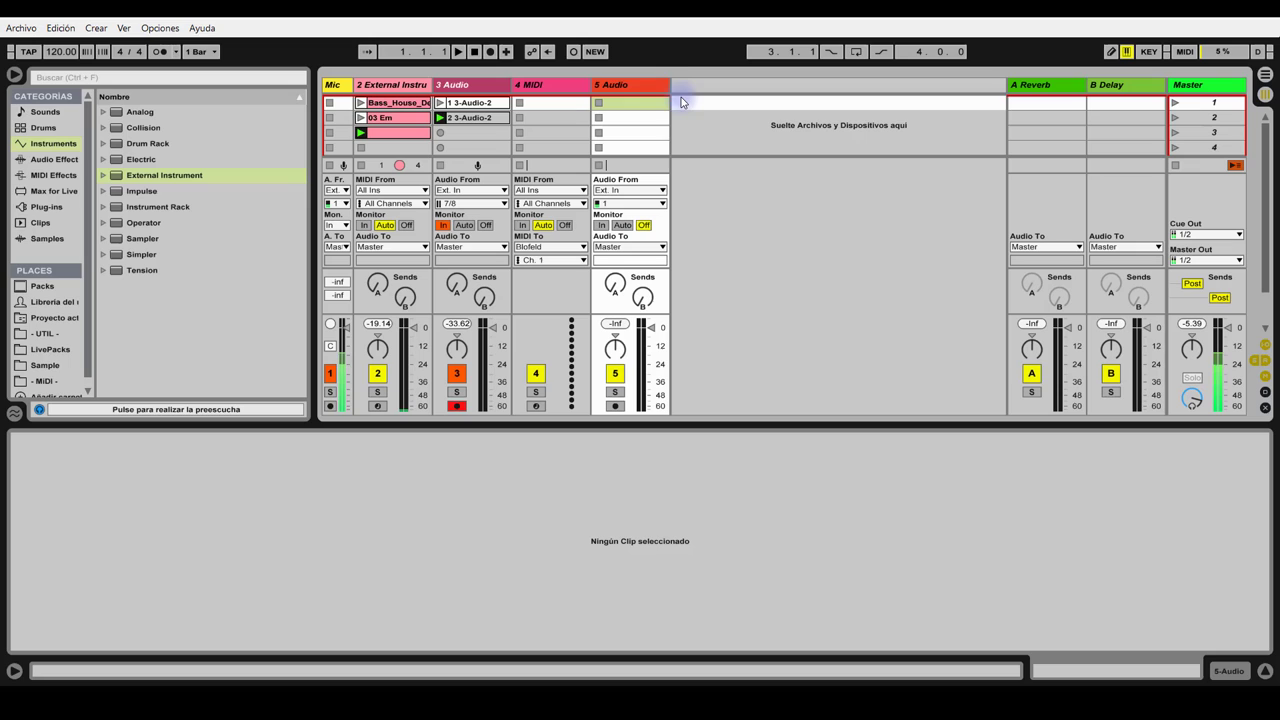
click(628, 190)
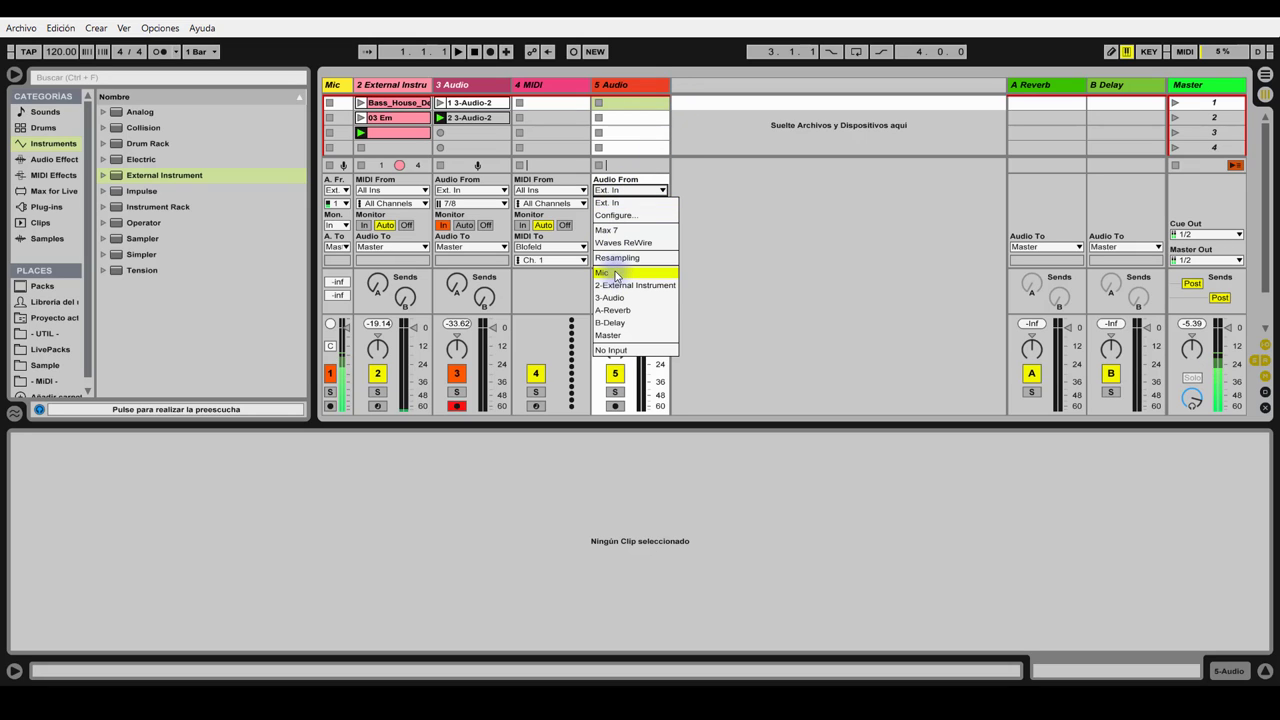
click(613, 203)
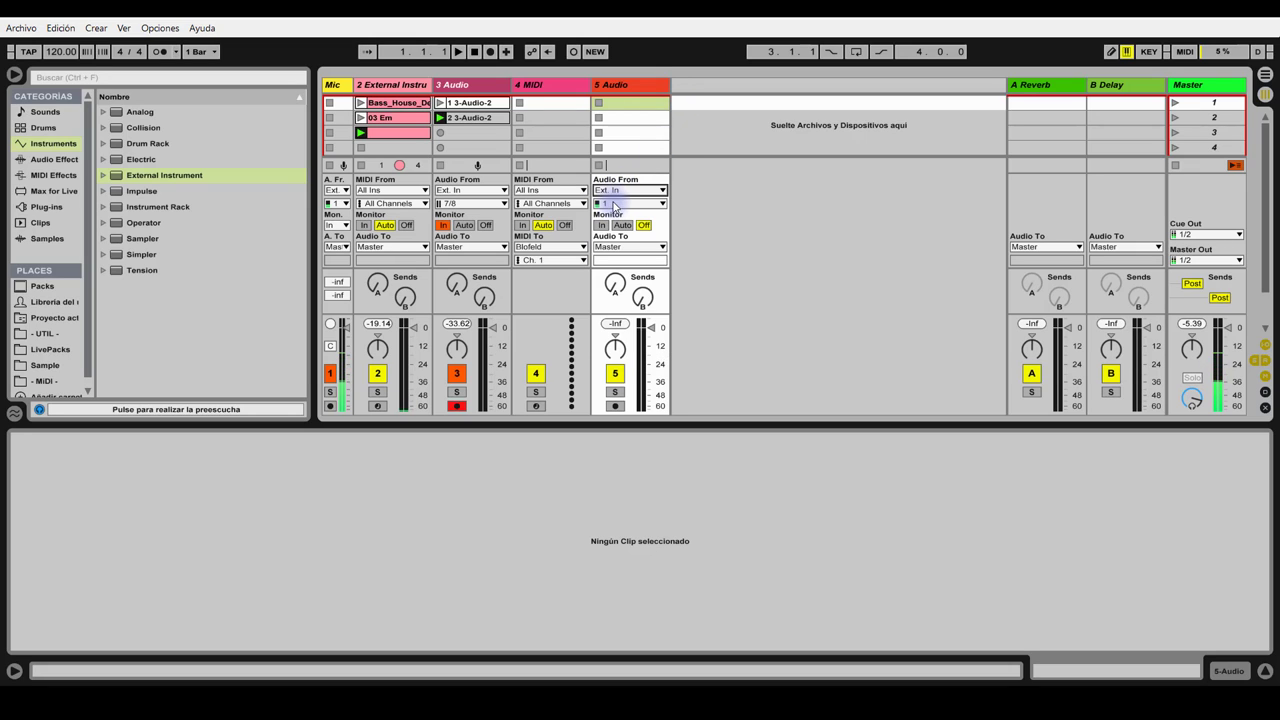
click(613, 204)
click(615, 222)
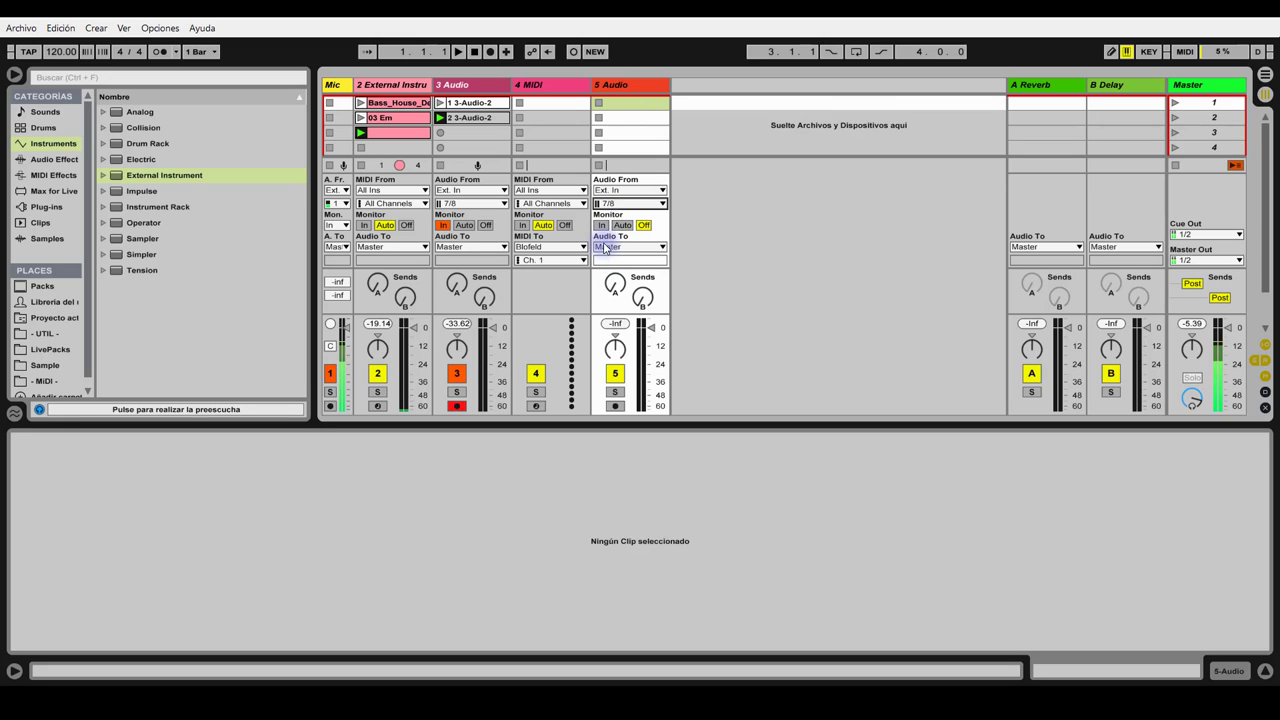
click(602, 225)
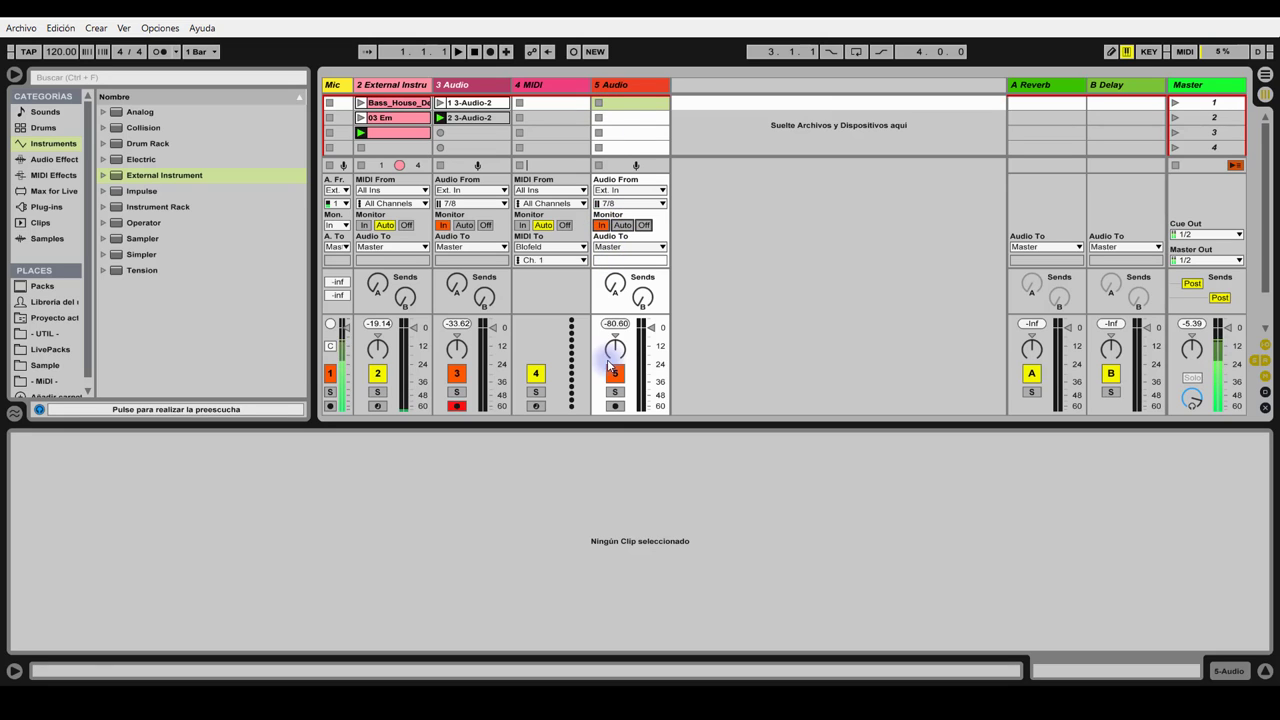
- Arm the 5 Audio track and record a short take into its first slot
click(615, 406)
click(599, 103)
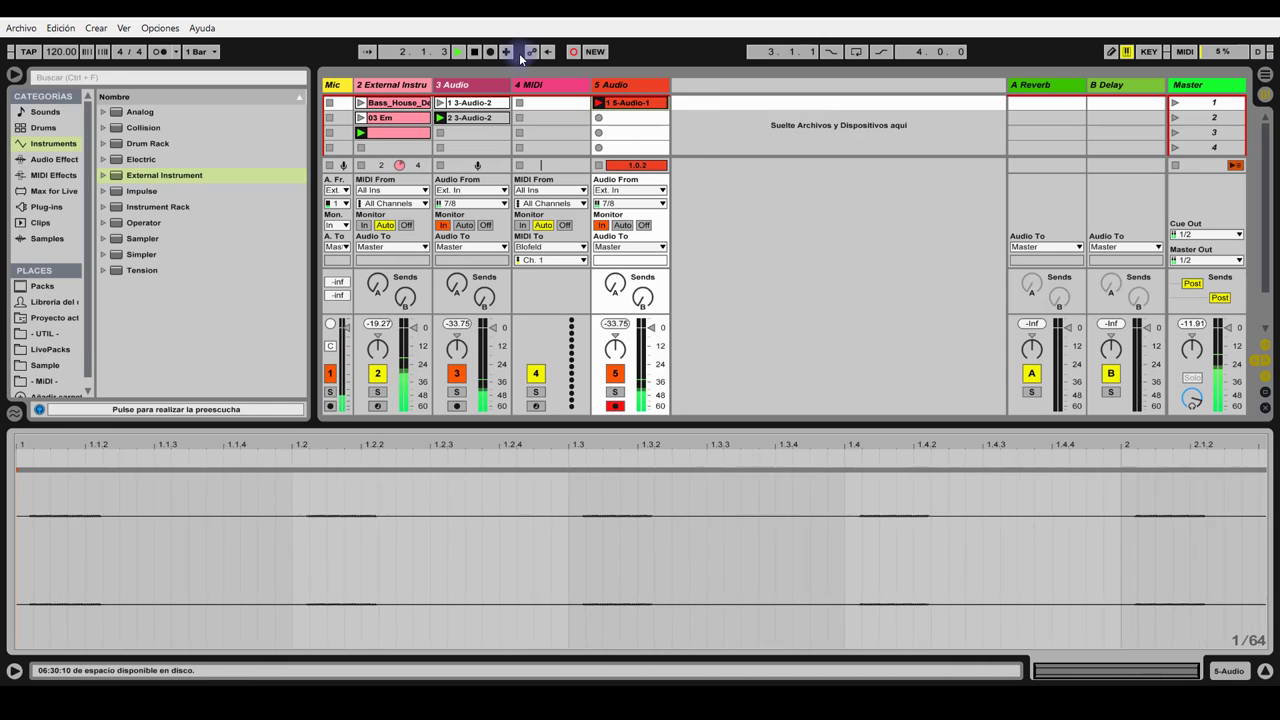
click(477, 53)
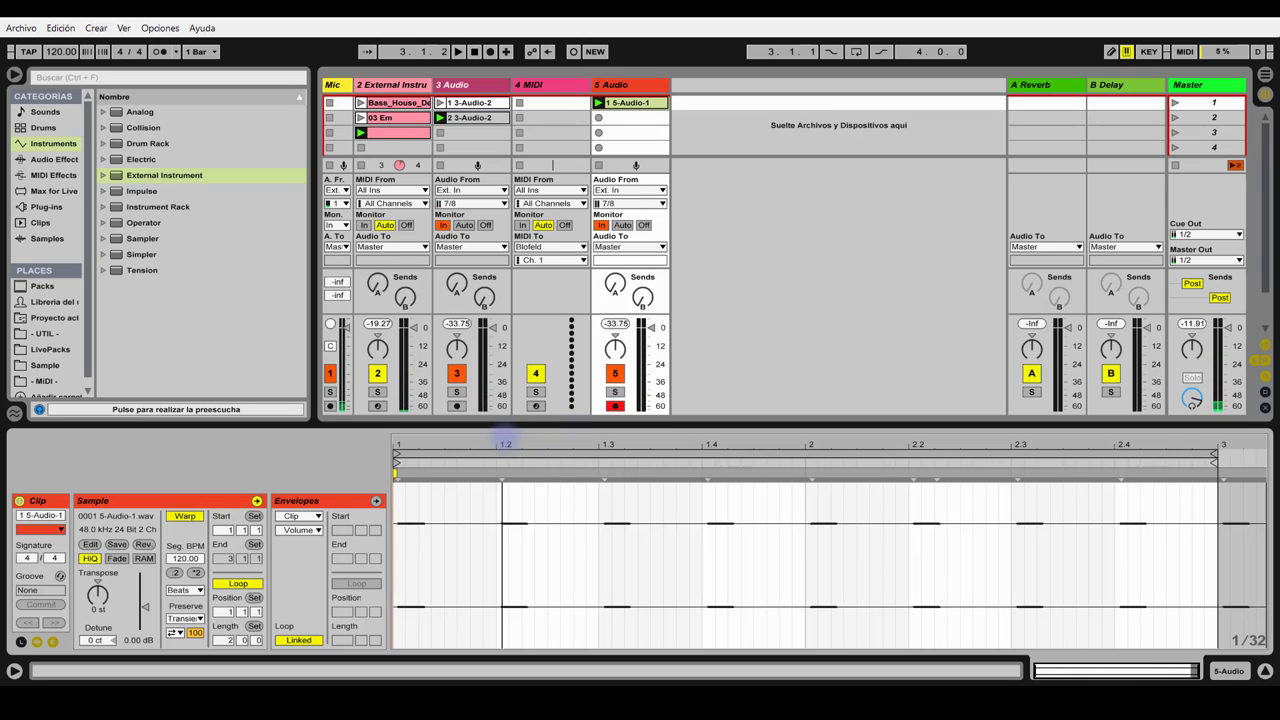
- Raise the 5 Audio clip's gain to 24.0 dB and inspect its waveform onset near beat 1.2
drag(502, 444, 608, 444)
drag(144, 607, 144, 572)
drag(617, 444, 617, 476)
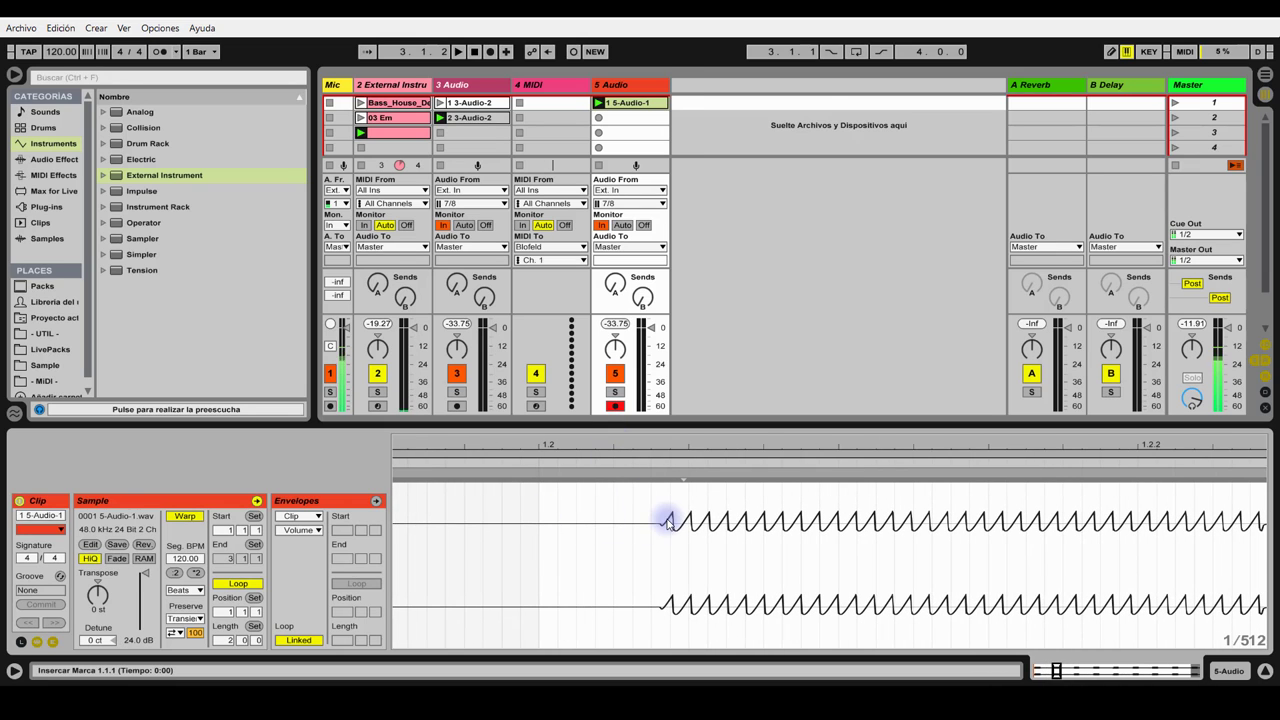
- Compare the onsets of both 3 Audio clips and raise the first clip's gain to 13.9 dB
click(478, 120)
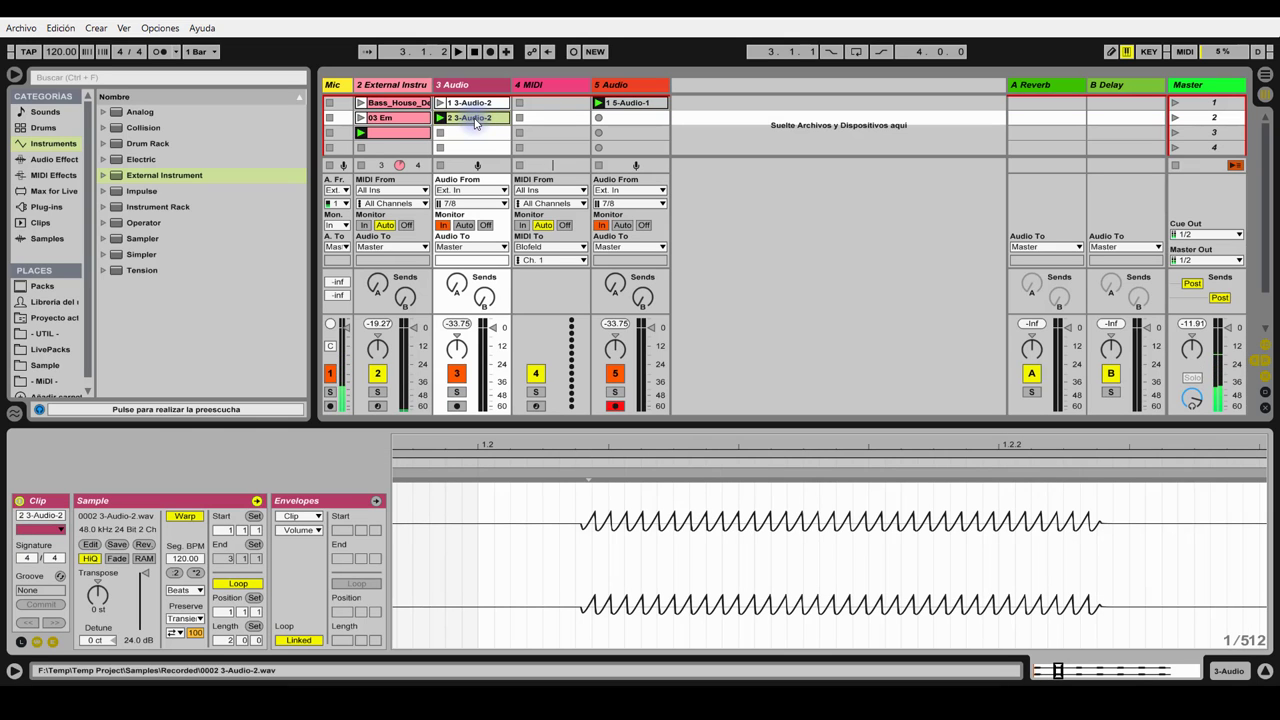
click(478, 103)
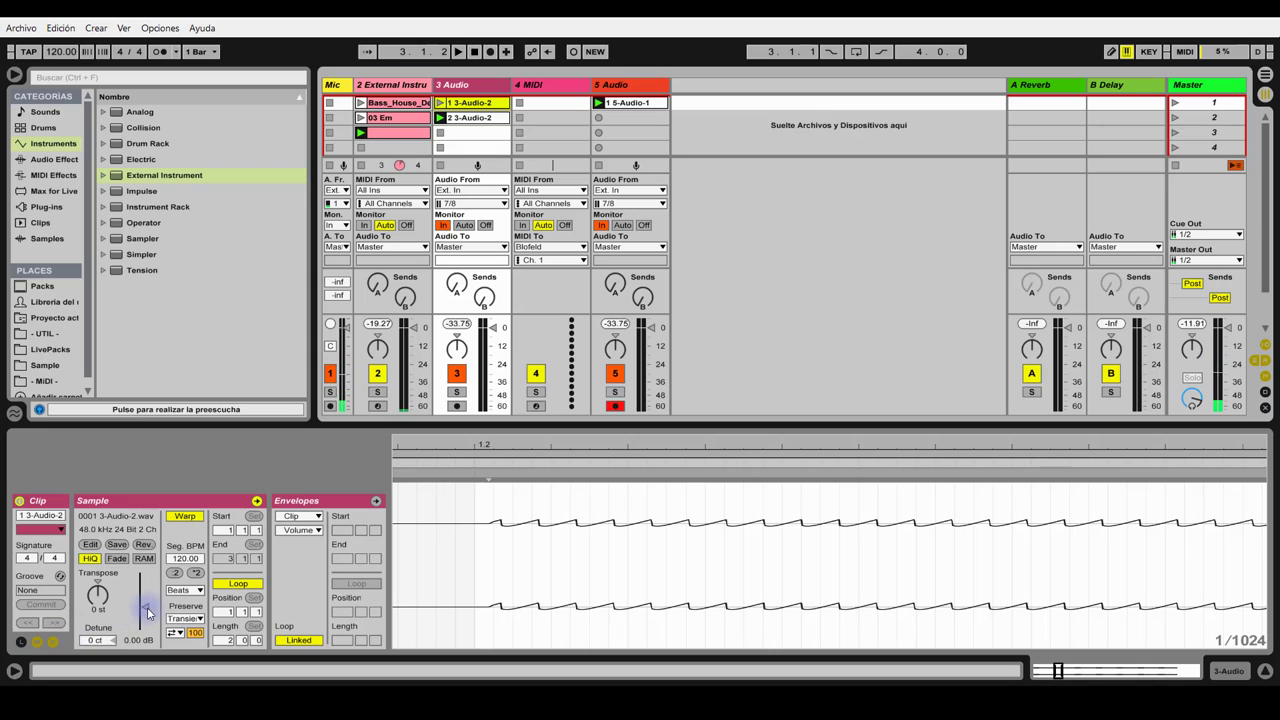
drag(145, 606, 145, 587)
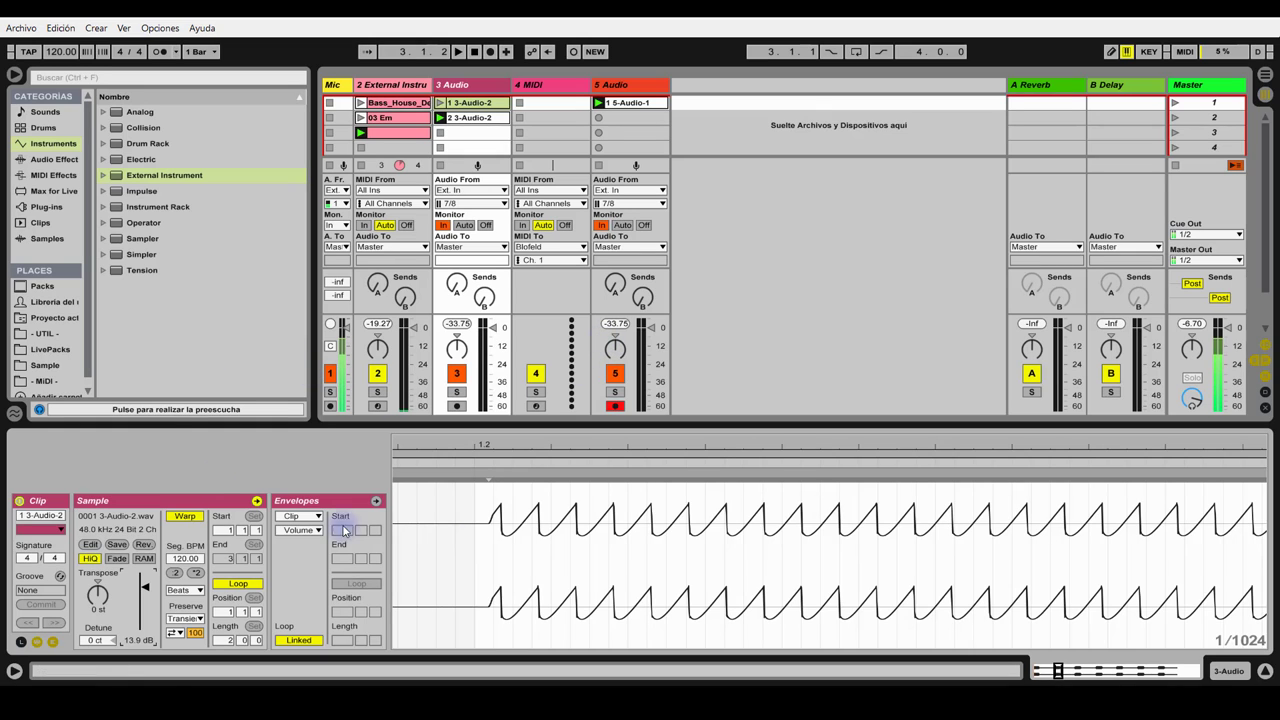
- Show the envelopes of the External Instrument track's third clip and choose MIDI Ctrl controller 33 as the envelope parameter
click(384, 88)
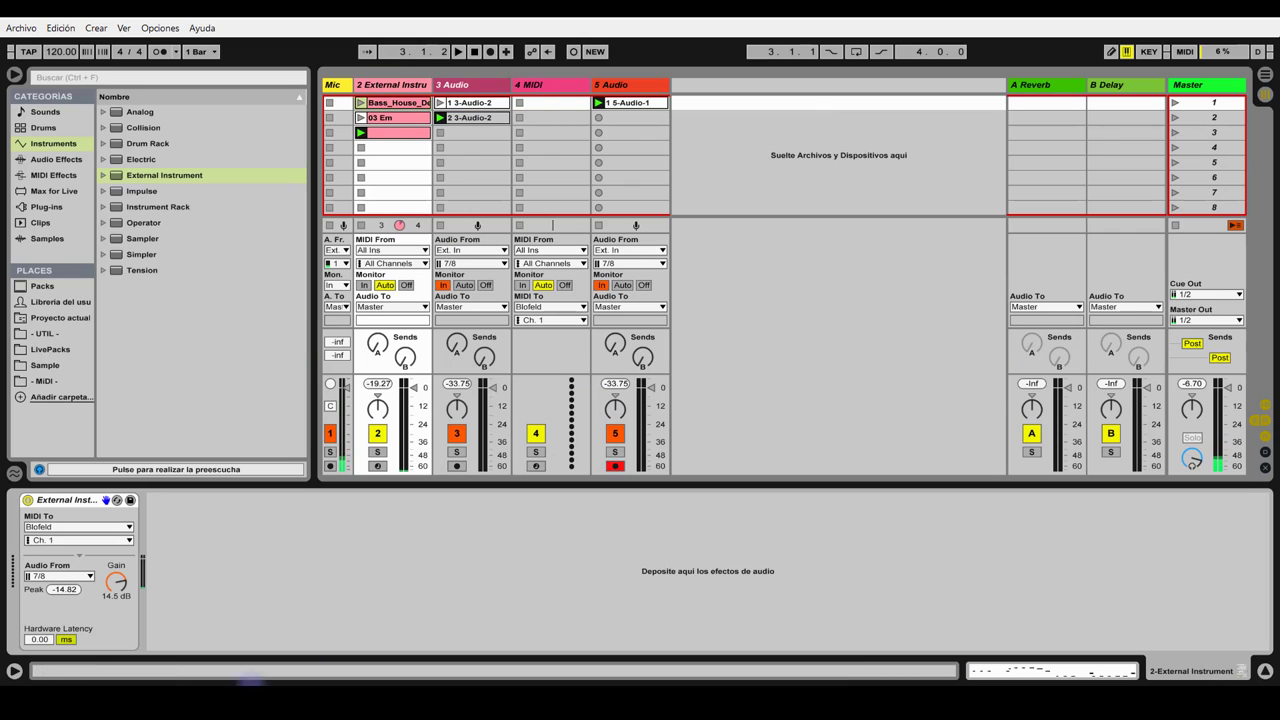
double_click(404, 131)
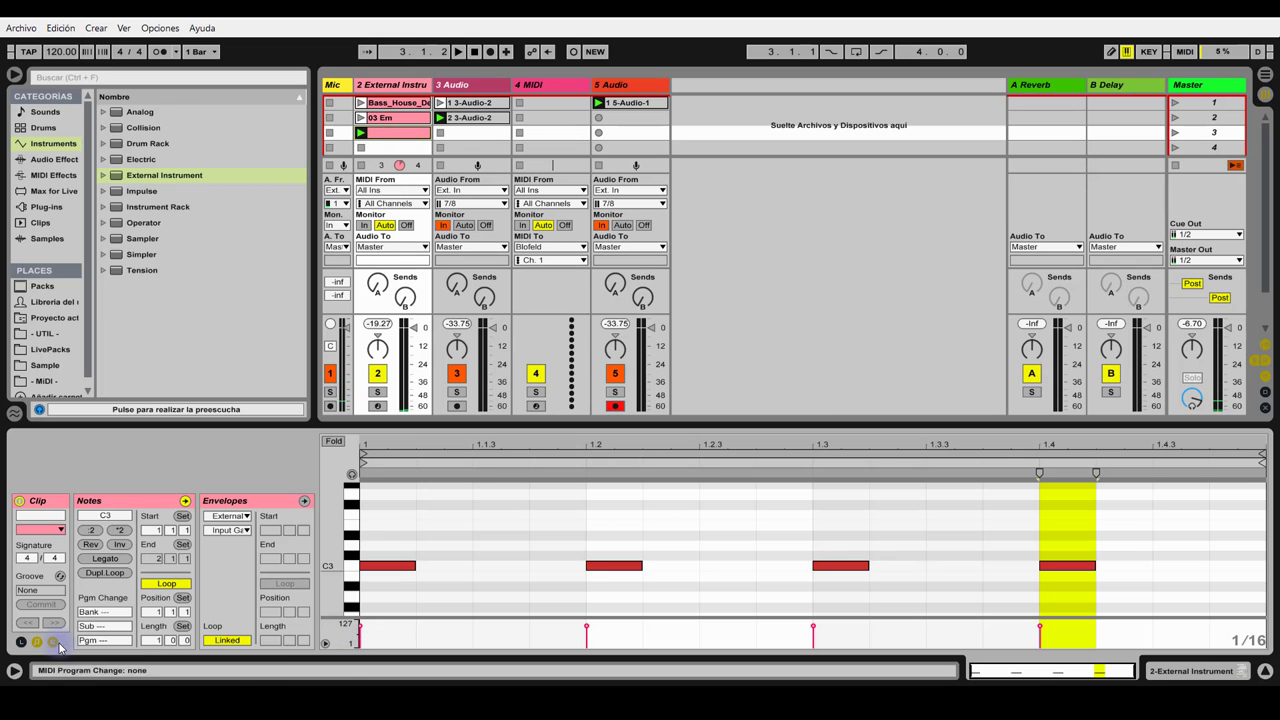
click(53, 643)
click(53, 643)
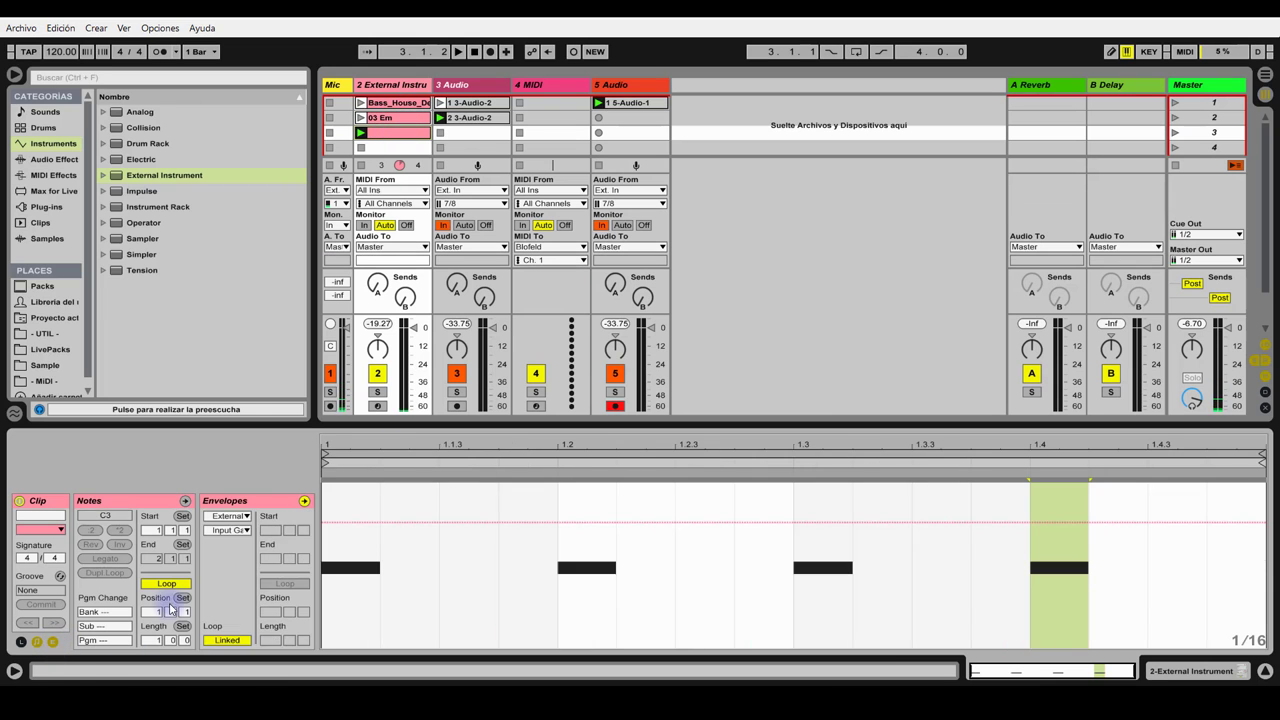
click(228, 516)
click(232, 529)
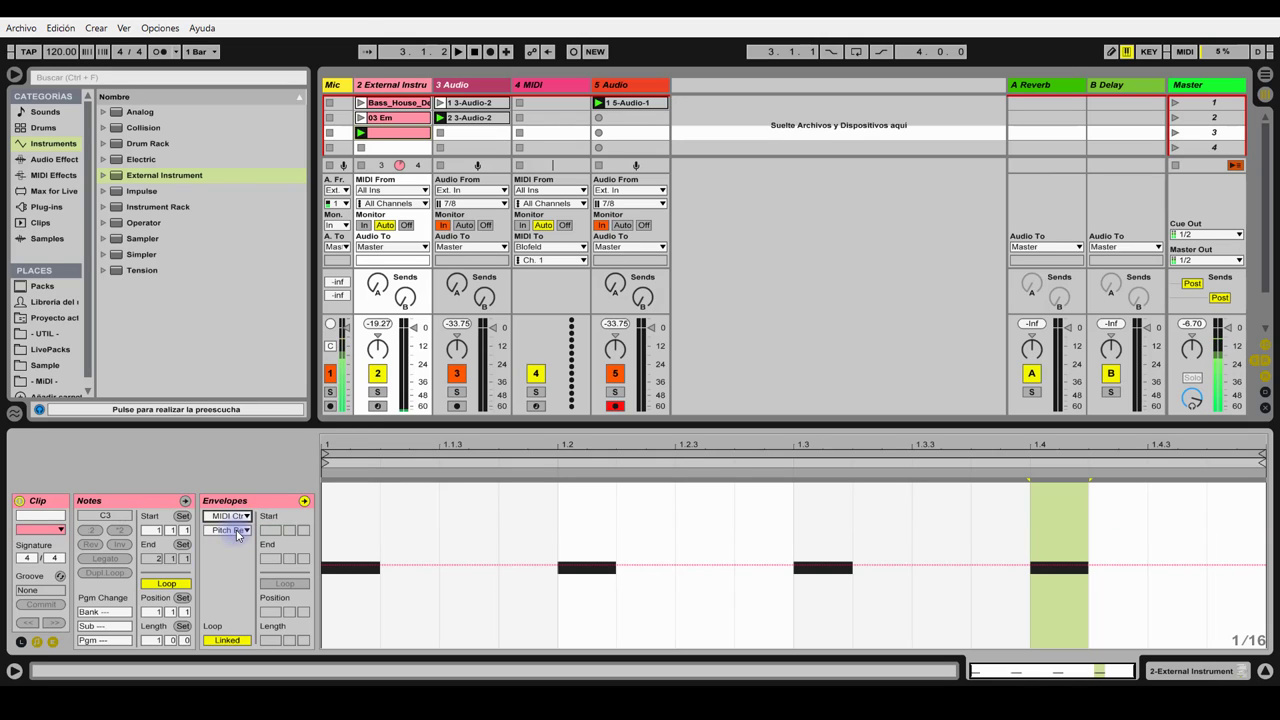
click(236, 532)
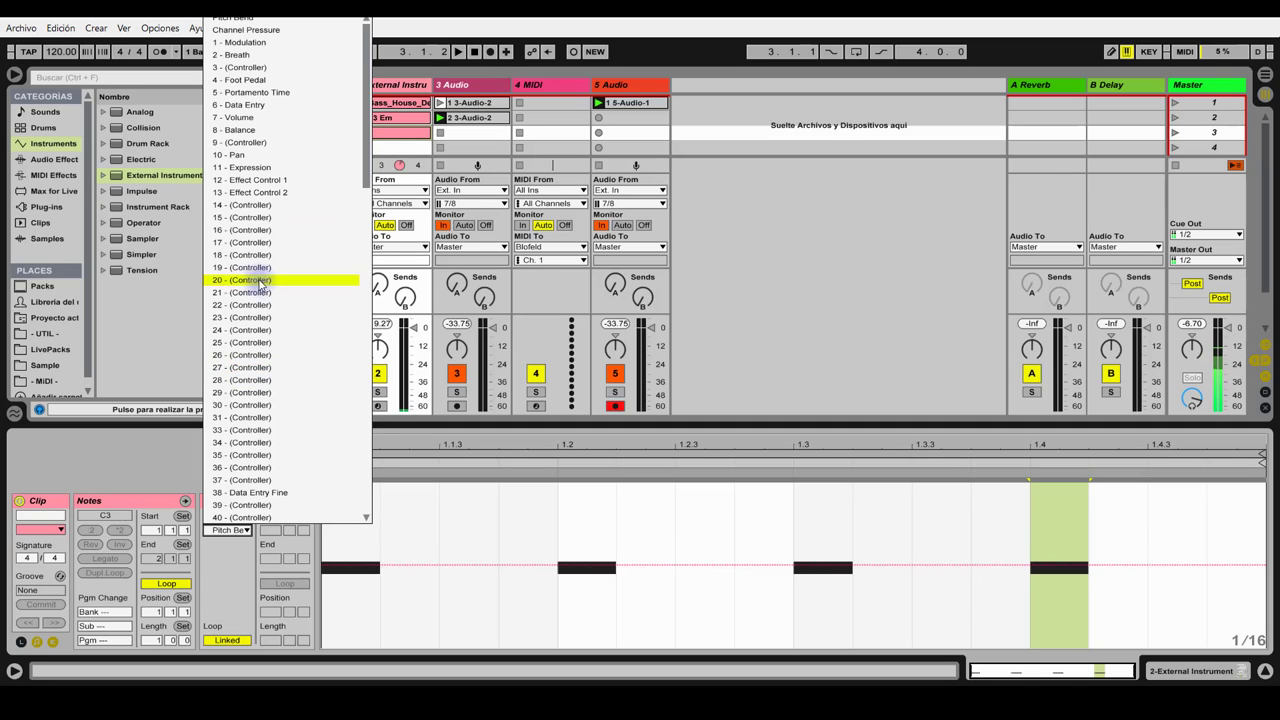
scroll(255, 300, down, 3)
click(258, 331)
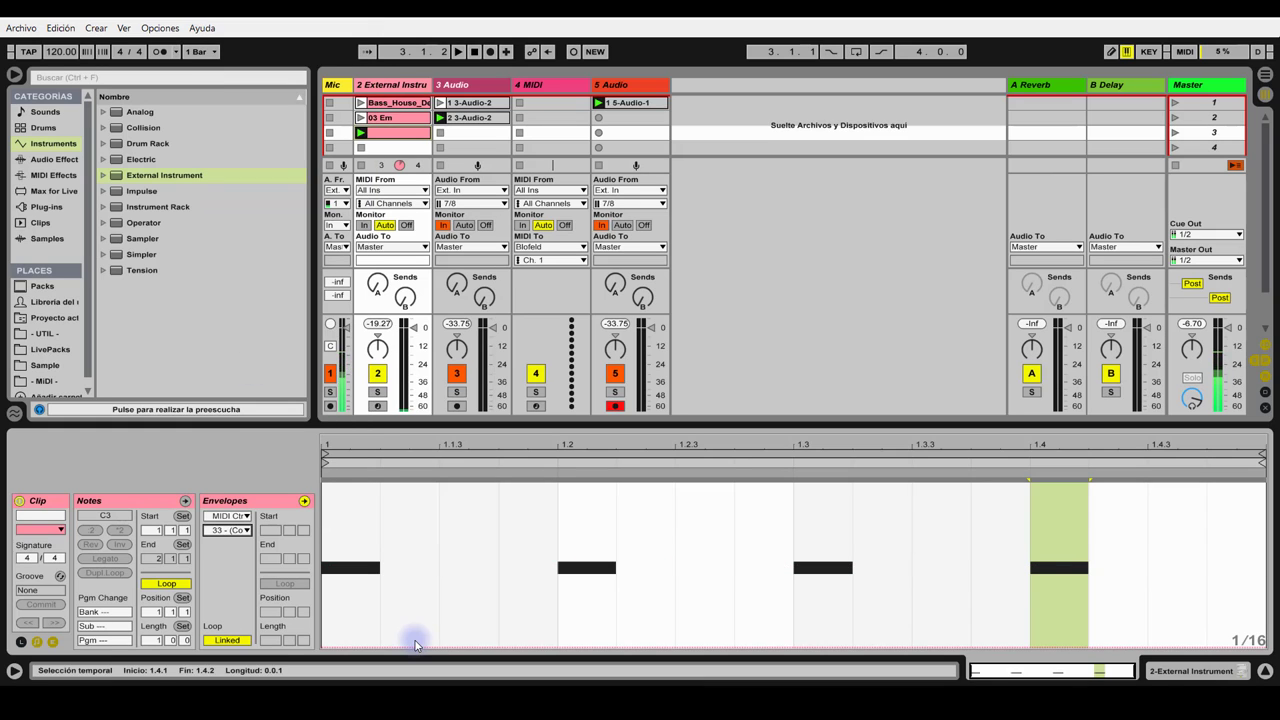
- Draw a trapezoidal controller 33 envelope that rises before beat 1.2, holds a high level, and falls to zero after beat 1.3
drag(586, 651, 860, 648)
click(824, 526)
drag(824, 527, 781, 537)
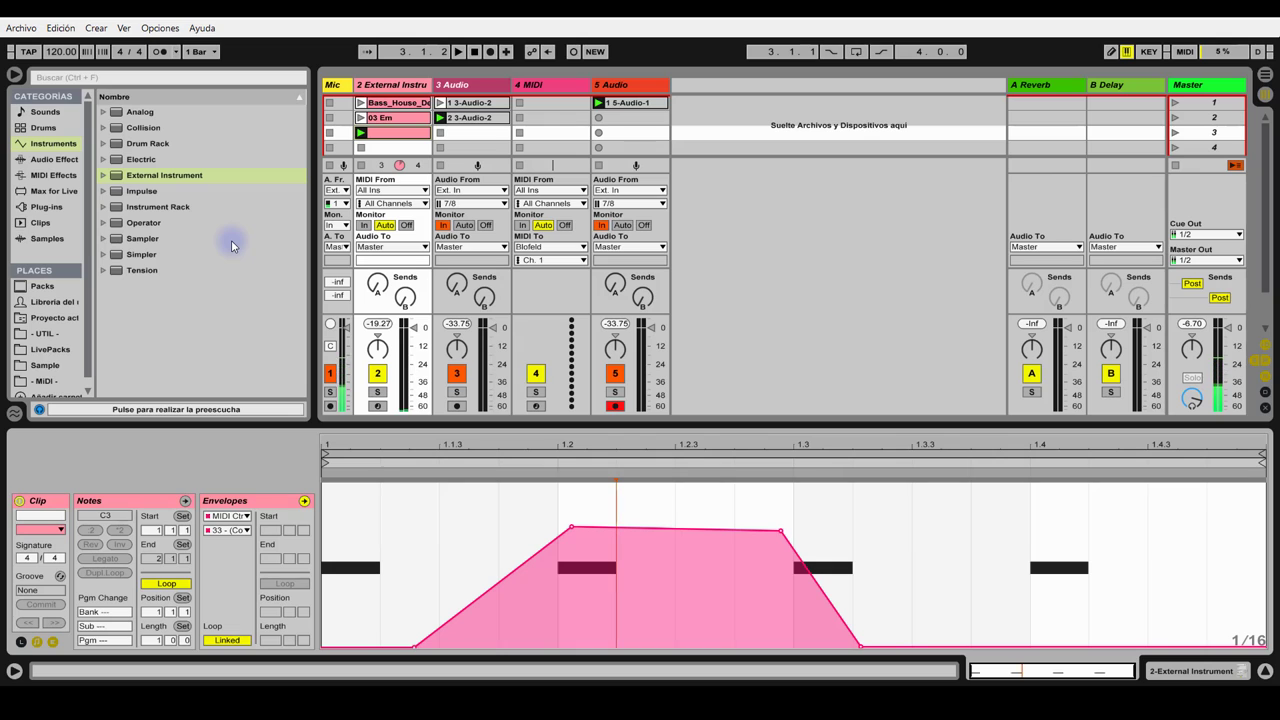
- Enable Track (Pista) and Remote for the Blofeld MIDI input in the Link/MIDI preferences, and close the preferences
click(160, 28)
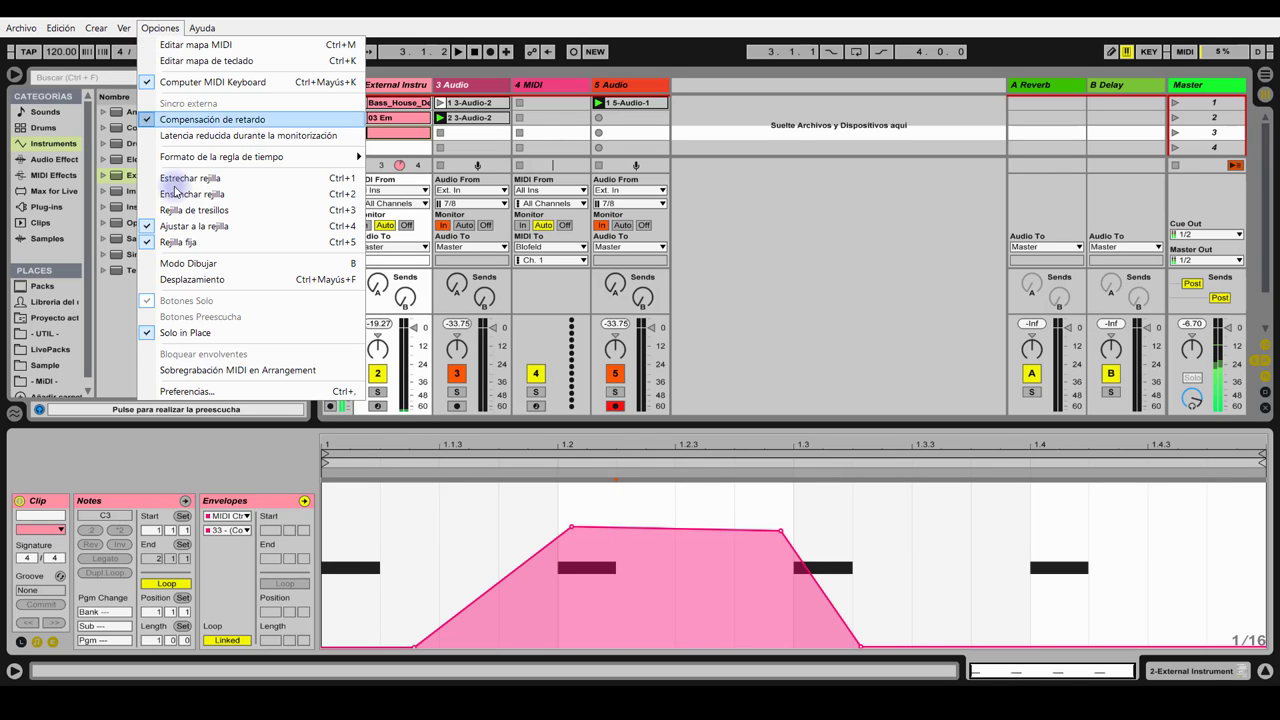
click(185, 390)
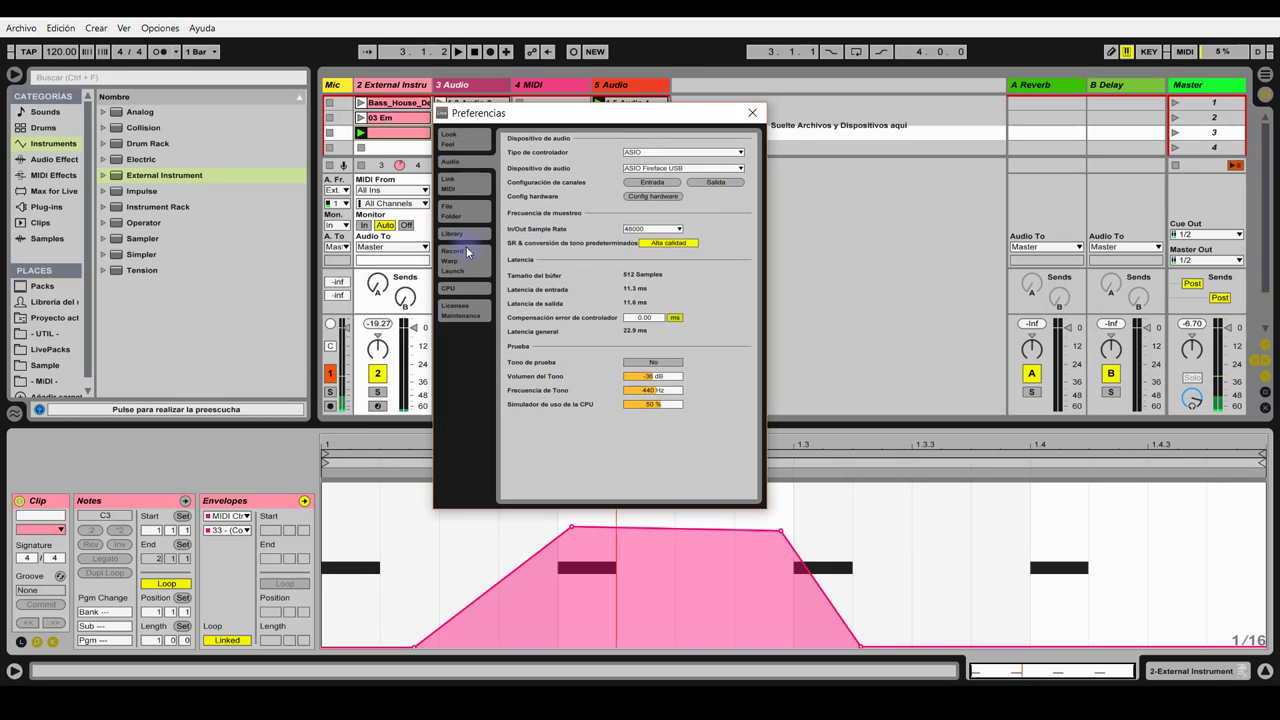
click(452, 185)
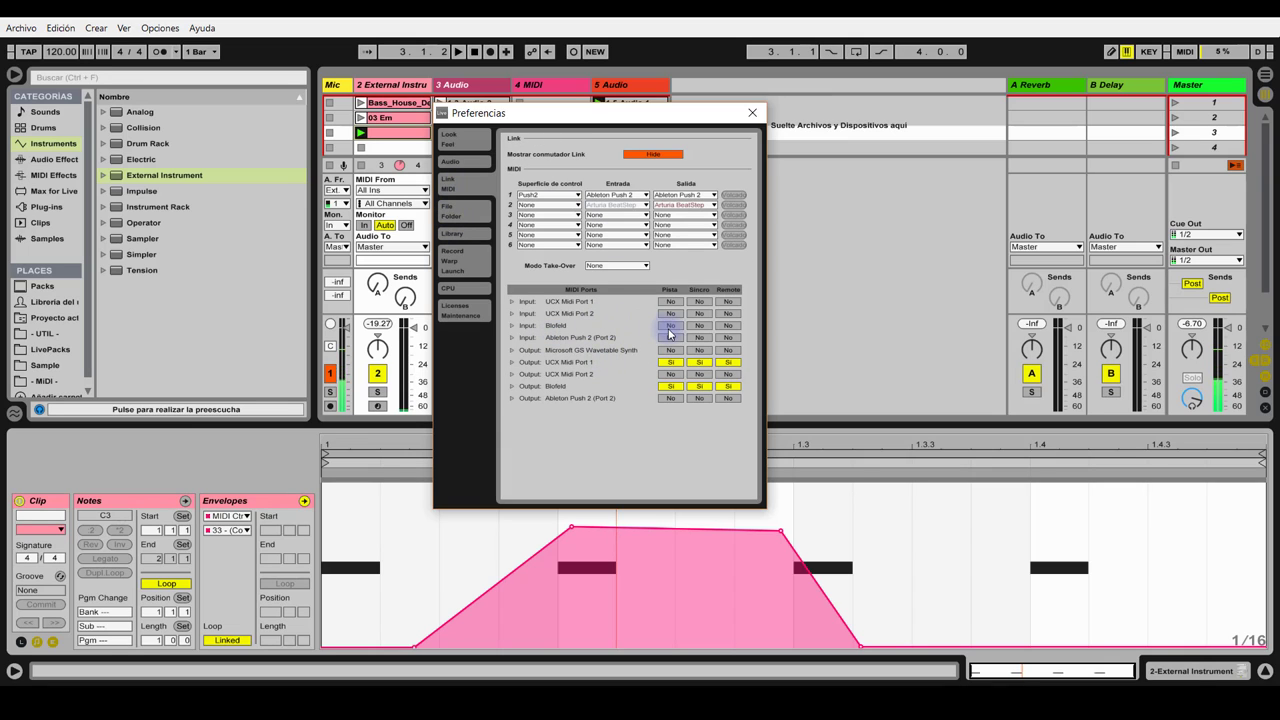
click(728, 325)
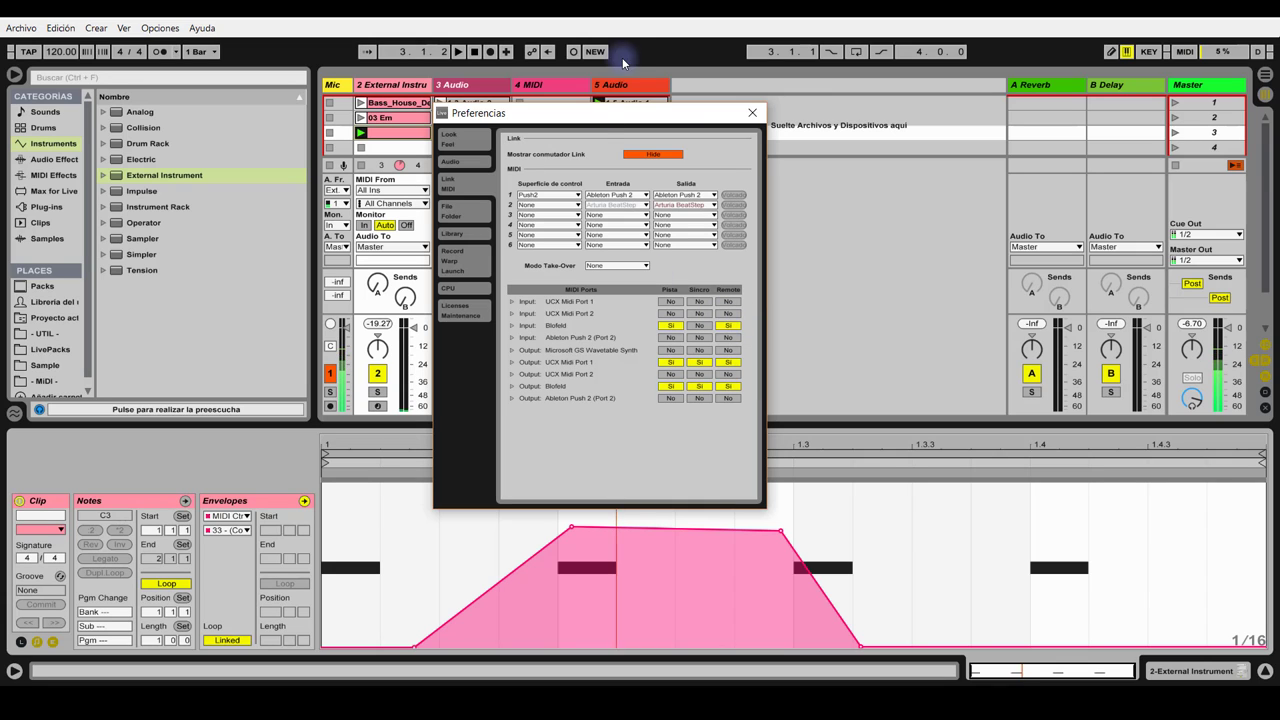
click(747, 117)
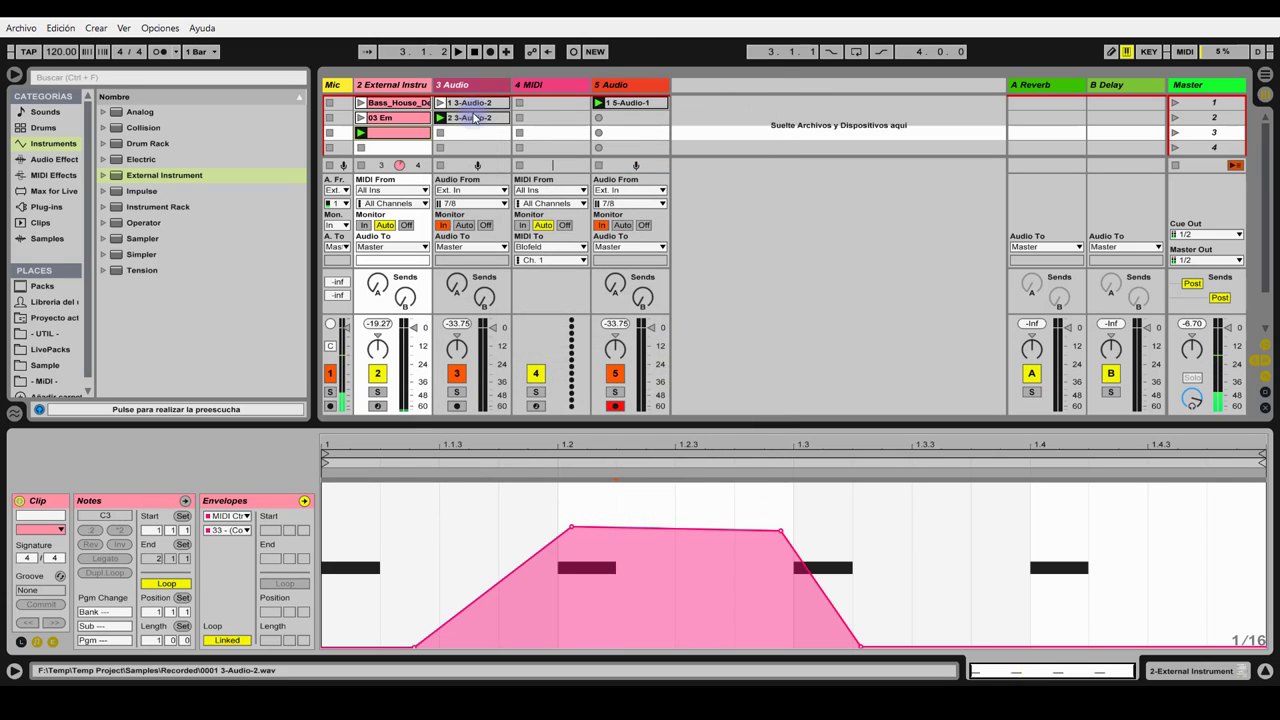